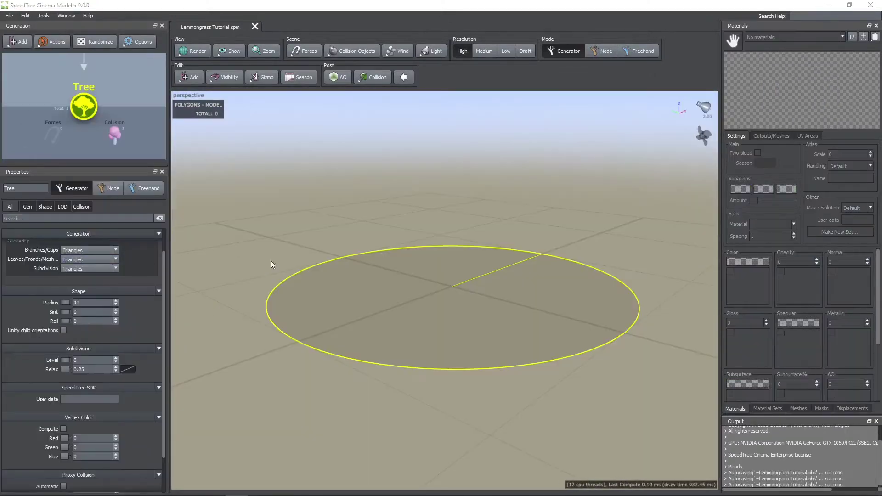
- Add a Tube trunk generator to the Tree
{"action": "left_click", "coordinate": [383, 245]}
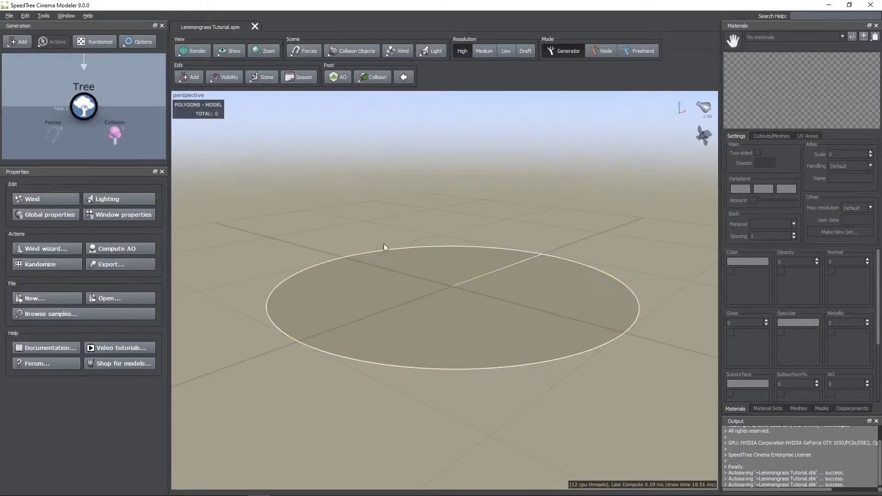
{"action": "right_click", "coordinate": [452, 290]}
{"action": "mouse_move", "coordinate": [473, 294]}
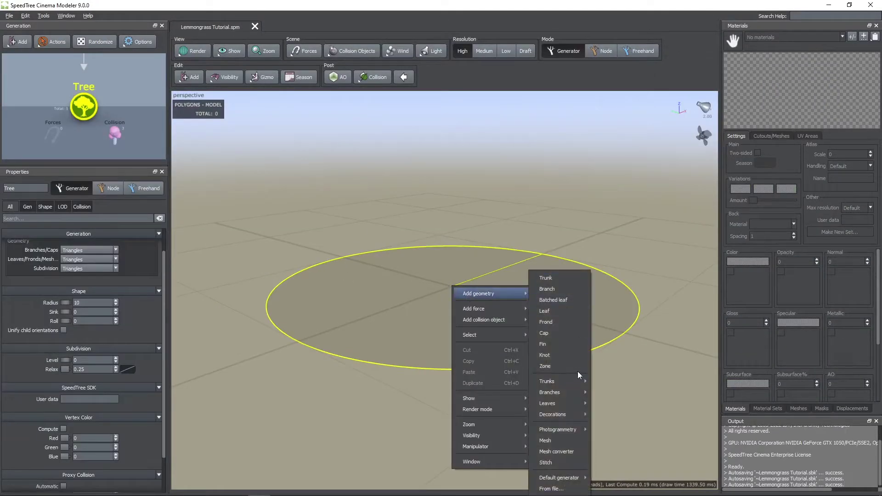
{"action": "mouse_move", "coordinate": [572, 382]}
{"action": "left_click", "coordinate": [605, 436]}
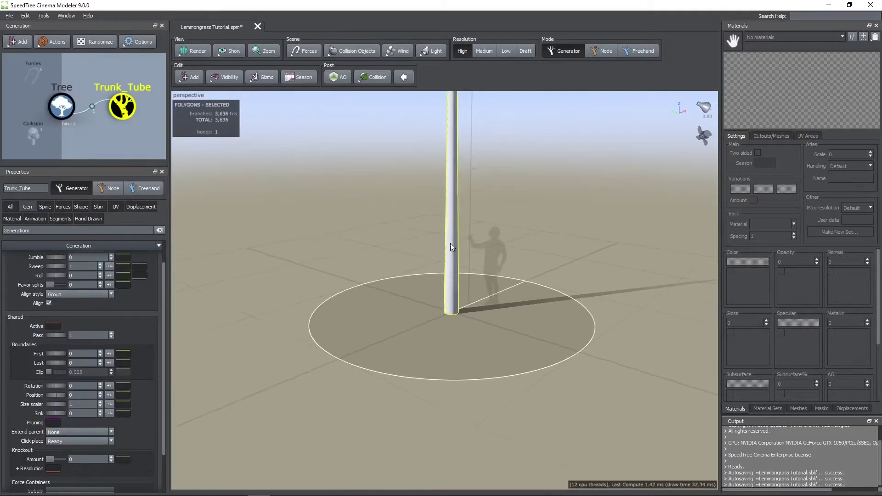
- Set the trunk's absolute spine length to 7
{"action": "left_click", "coordinate": [45, 207]}
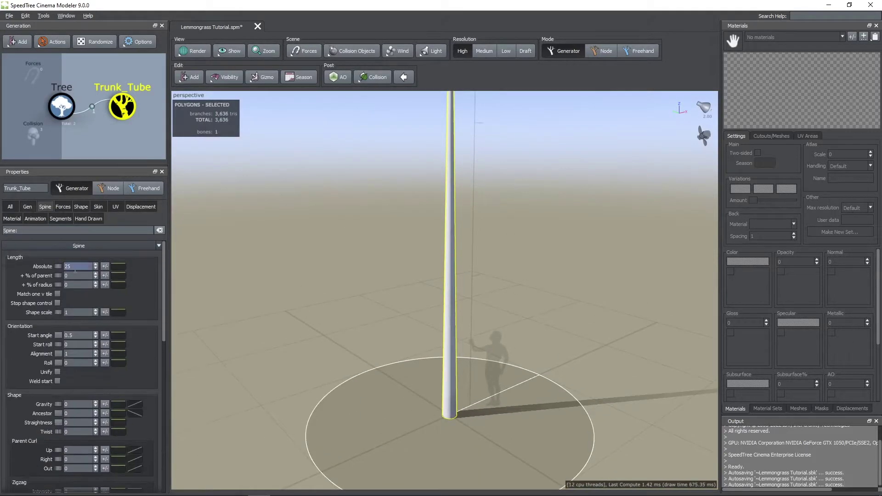
{"action": "double_click", "coordinate": [67, 267]}
{"action": "type", "text": "10"}
{"action": "key", "text": "Return"}
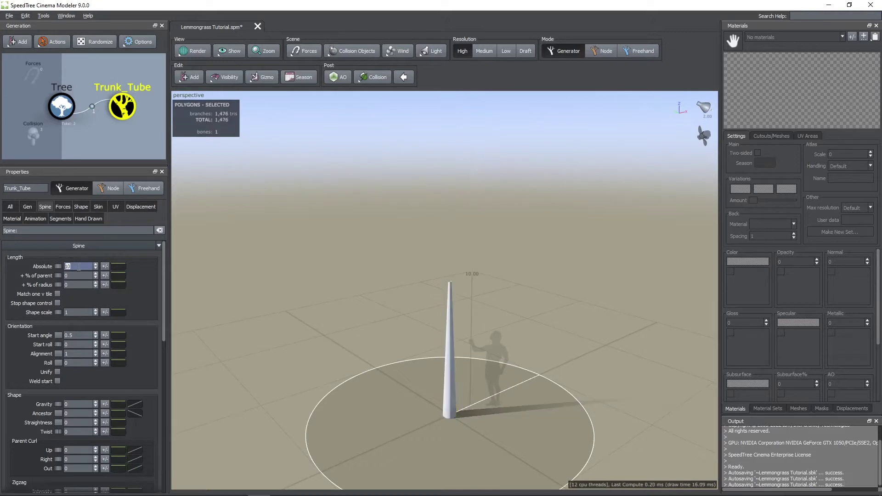
{"action": "type", "text": "7"}
{"action": "key", "text": "Return"}
- Thin the trunk by setting its absolute skin radius to 0.1
{"action": "scroll", "coordinate": [410, 387], "scroll_direction": "up", "scroll_amount": 3}
{"action": "middle_click_drag", "start_coordinate": [410, 387], "coordinate": [444, 356]}
{"action": "scroll", "coordinate": [463, 345], "scroll_direction": "up", "scroll_amount": 4}
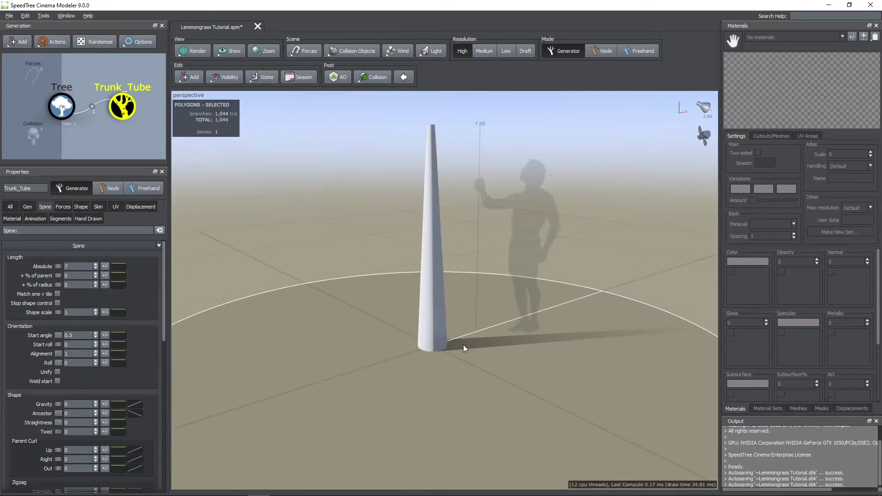
{"action": "left_click", "coordinate": [437, 313]}
{"action": "left_click", "coordinate": [98, 207]}
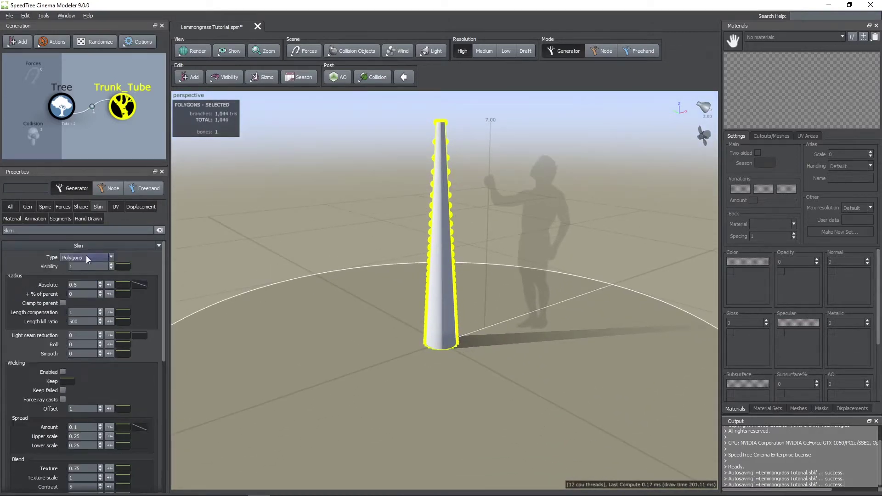
{"action": "double_click", "coordinate": [82, 285]}
{"action": "type", "text": "0.1"}
{"action": "key", "text": "Return"}
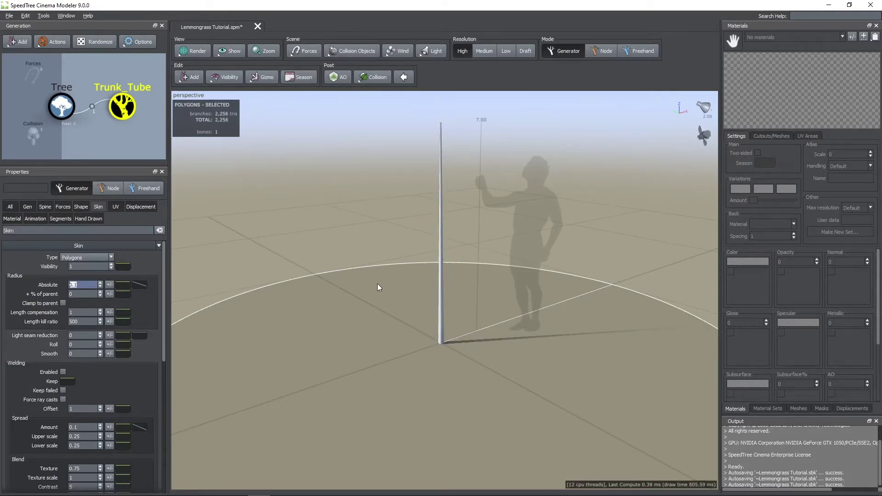
- Change the trunk's generation mode to Absolute steps and raise the number of steps to 7
{"action": "left_click", "coordinate": [34, 210]}
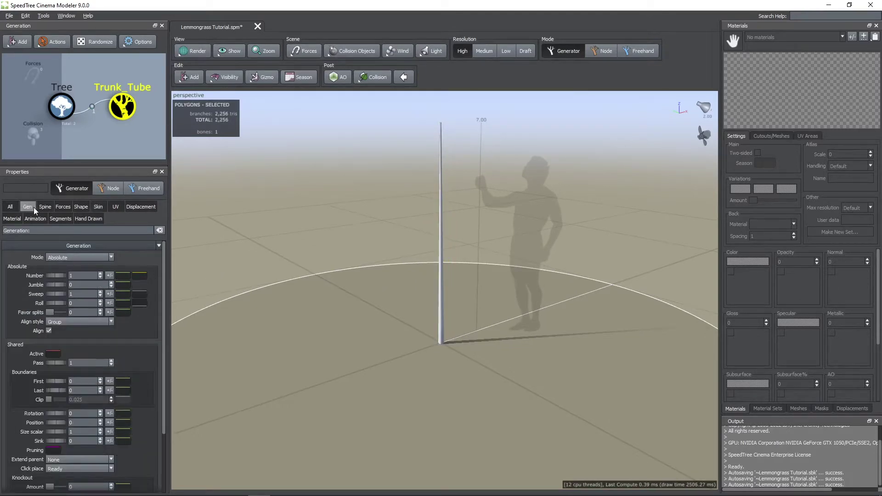
{"action": "left_click", "coordinate": [73, 258]}
{"action": "left_click", "coordinate": [77, 270]}
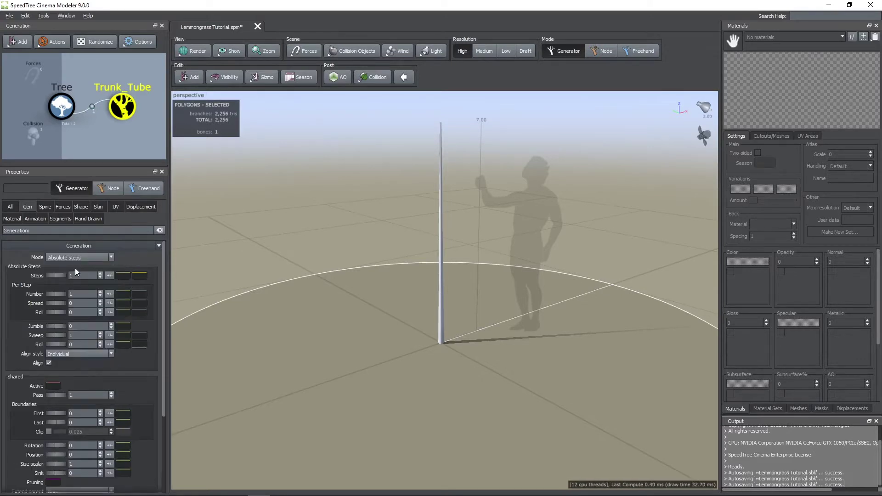
{"action": "left_click", "coordinate": [101, 273]}
{"action": "left_click", "coordinate": [100, 273]}
{"action": "left_click", "coordinate": [100, 273]}
{"action": "left_click", "coordinate": [101, 273]}
{"action": "left_click", "coordinate": [100, 273]}
{"action": "left_click", "coordinate": [100, 273]}
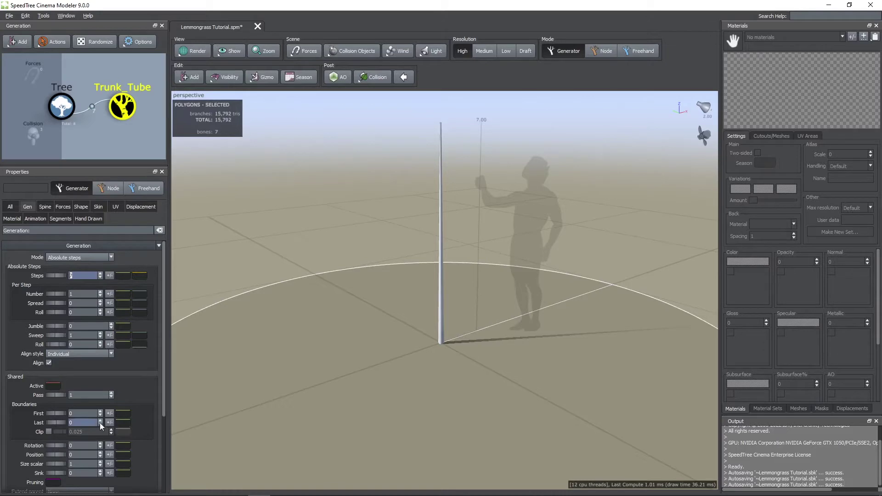
- Spread the stems out from the centre by raising the Last generation boundary to about 0.364
{"action": "left_click_drag", "start_coordinate": [101, 423], "coordinate": [100, 387]}
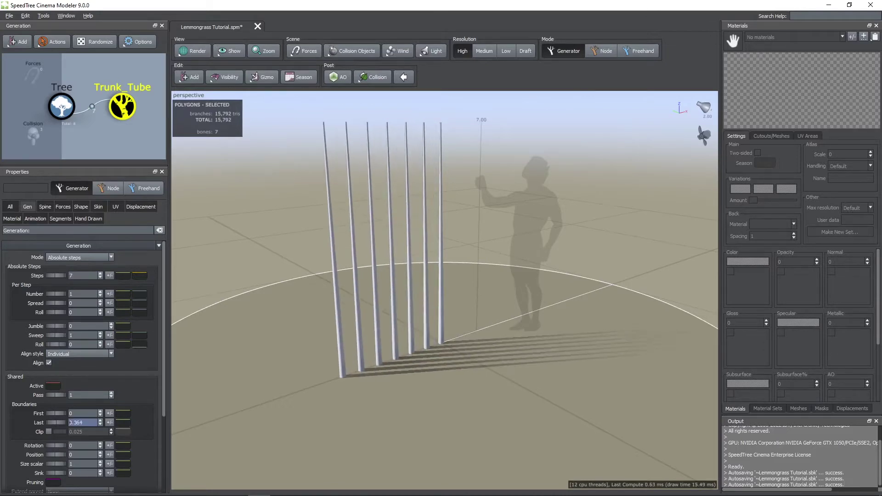
{"action": "middle_click_drag", "start_coordinate": [341, 336], "coordinate": [355, 371]}
{"action": "left_click_drag", "start_coordinate": [356, 372], "coordinate": [355, 425]}
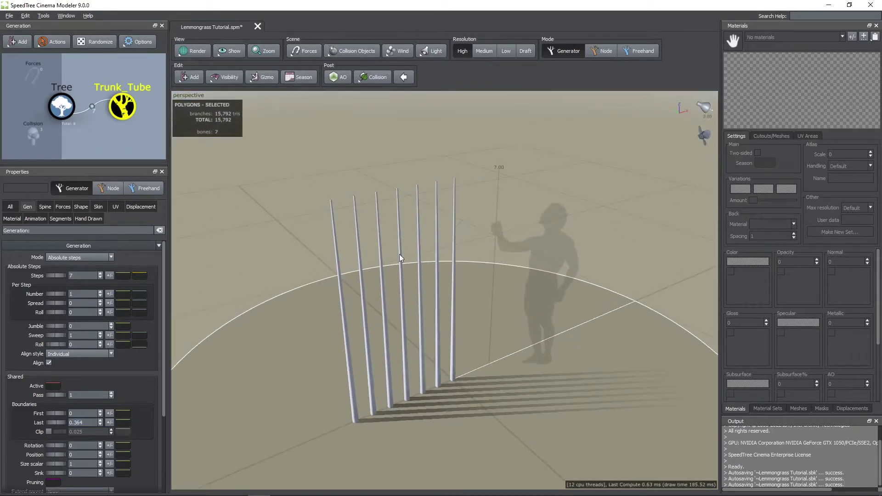
{"action": "left_click_drag", "start_coordinate": [399, 254], "coordinate": [378, 304]}
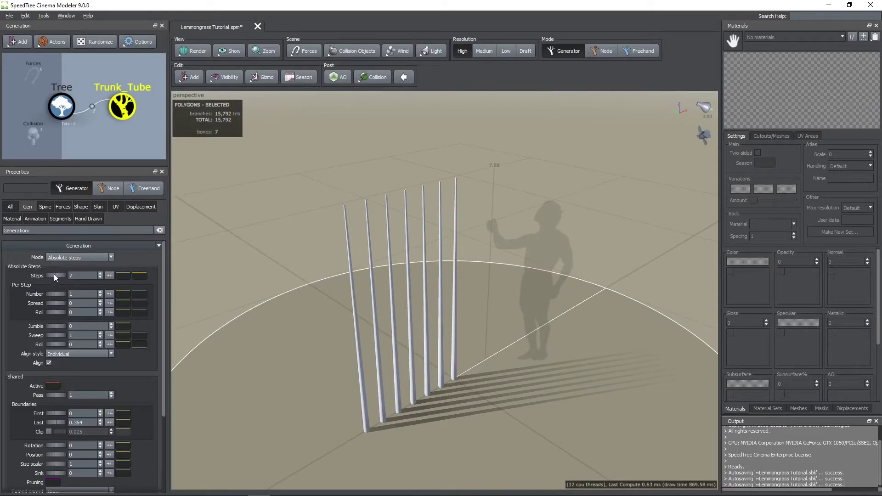
- Increase the number of stems per step to 5
{"action": "left_click", "coordinate": [101, 292]}
{"action": "left_click", "coordinate": [100, 293]}
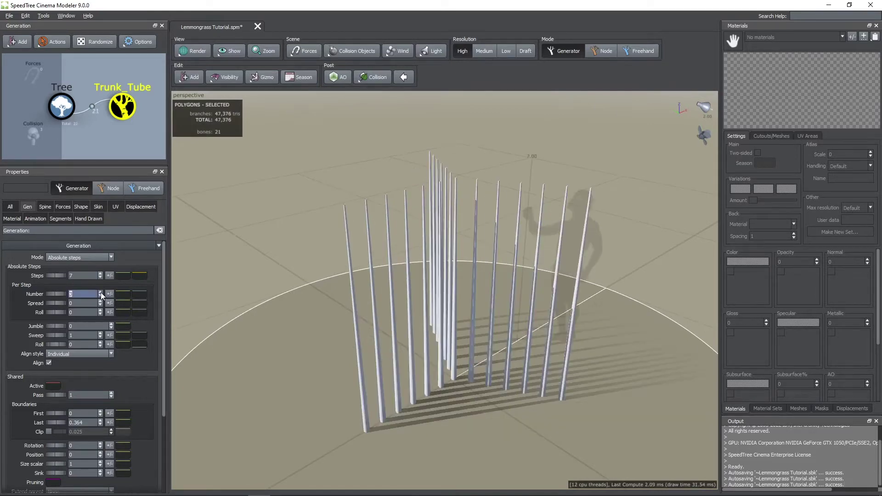
{"action": "left_click", "coordinate": [101, 292]}
{"action": "left_click", "coordinate": [100, 293]}
{"action": "left_click_drag", "start_coordinate": [258, 306], "coordinate": [344, 339]}
{"action": "left_click_drag", "start_coordinate": [447, 429], "coordinate": [461, 377]}
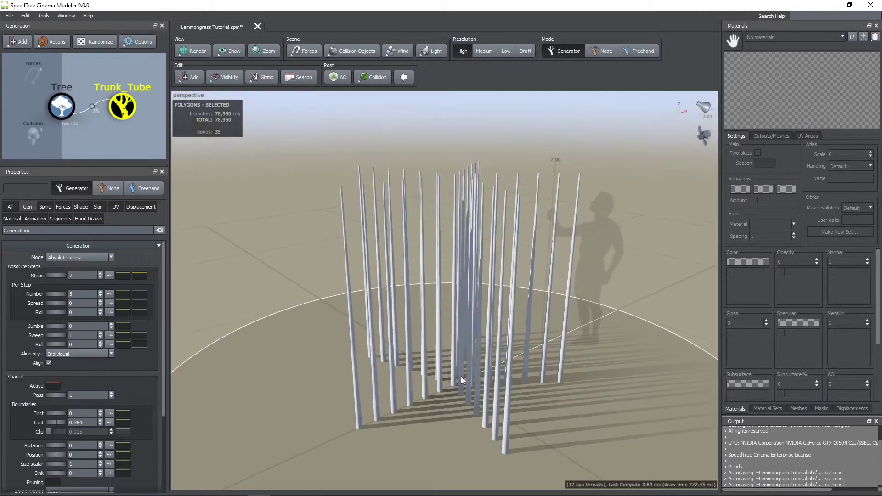
- Pull the stems into a tight clump by setting the Last generation boundary to 0.06
{"action": "double_click", "coordinate": [85, 421]}
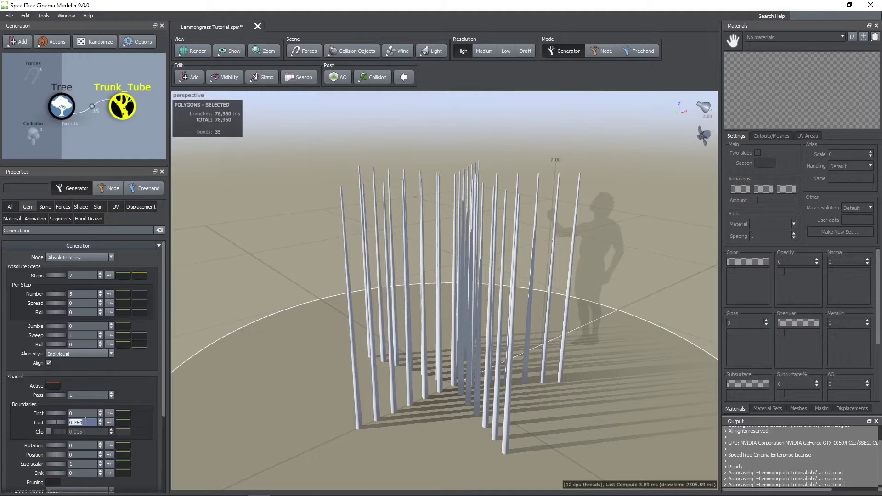
{"action": "type", "text": "0.06"}
{"action": "key", "text": "Return"}
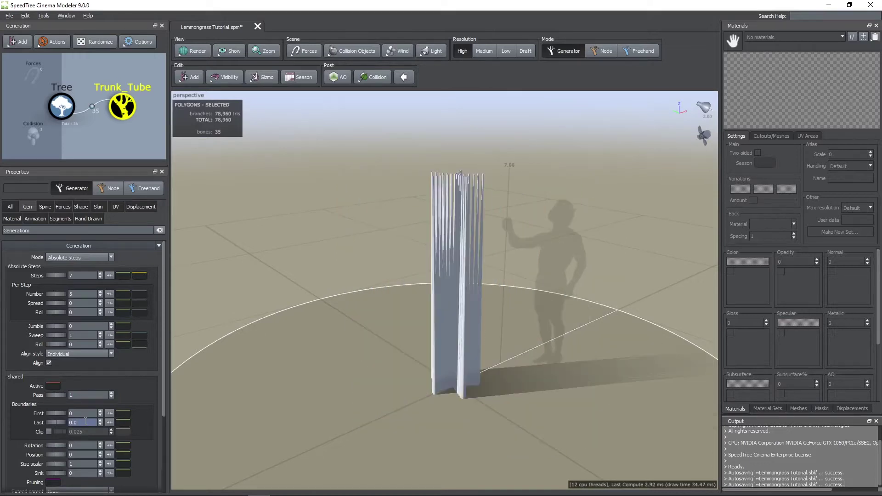
- Set the number of stems per step to 25
{"action": "scroll", "coordinate": [501, 290], "scroll_direction": "up", "scroll_amount": 5}
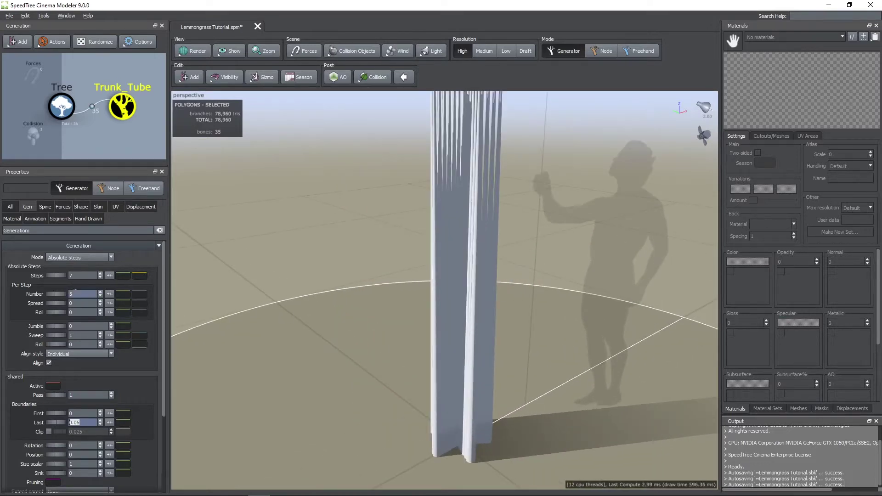
{"action": "double_click", "coordinate": [76, 294]}
{"action": "type", "text": "25"}
{"action": "key", "text": "Return"}
{"action": "scroll", "coordinate": [417, 300], "scroll_direction": "down", "scroll_amount": 3}
{"action": "scroll", "coordinate": [436, 304], "scroll_direction": "up", "scroll_amount": 3}
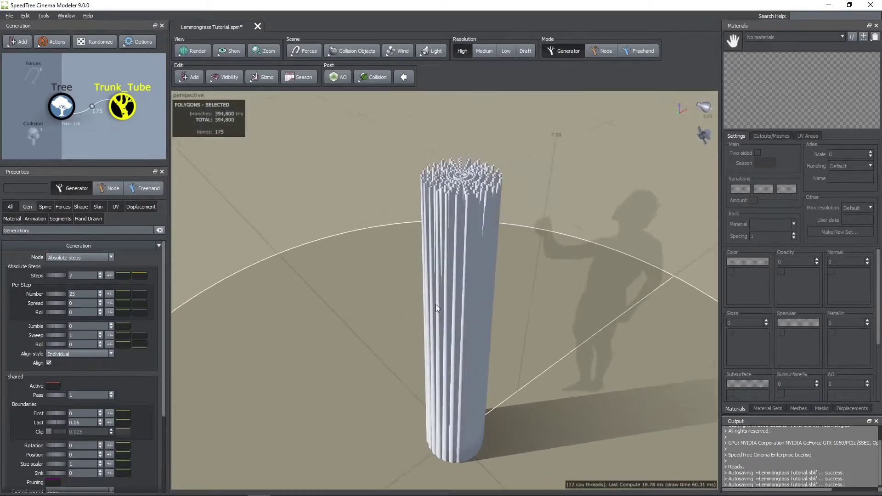
- Switch the viewport to a wireframe render mode and examine the polygon density of the stems
{"action": "left_click", "coordinate": [199, 50]}
{"action": "left_click", "coordinate": [206, 67]}
{"action": "scroll", "coordinate": [337, 272], "scroll_direction": "down", "scroll_amount": 2}
{"action": "left_click_drag", "start_coordinate": [294, 202], "coordinate": [351, 279]}
{"action": "scroll", "coordinate": [338, 272], "scroll_direction": "up", "scroll_amount": 5}
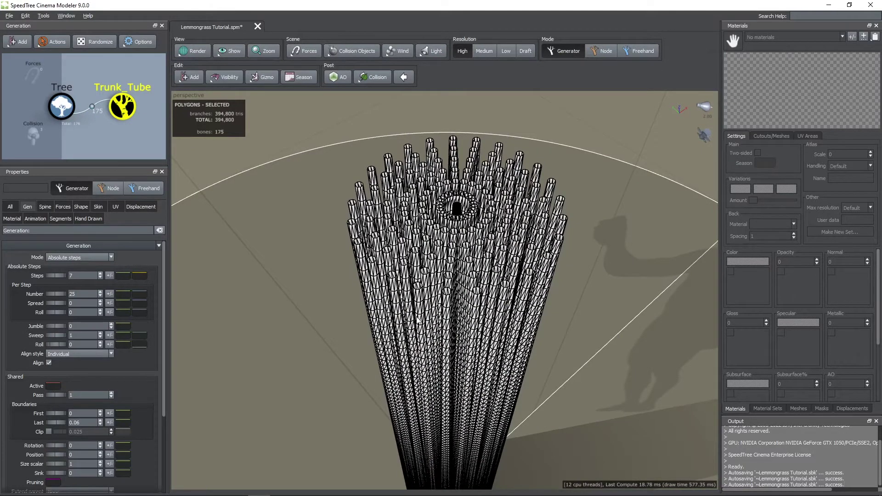
{"action": "mouse_move", "coordinate": [418, 322]}
{"action": "left_mouse_down"}
{"action": "mouse_move", "coordinate": [432, 324]}
{"action": "mouse_move", "coordinate": [425, 309]}
{"action": "left_mouse_up"}
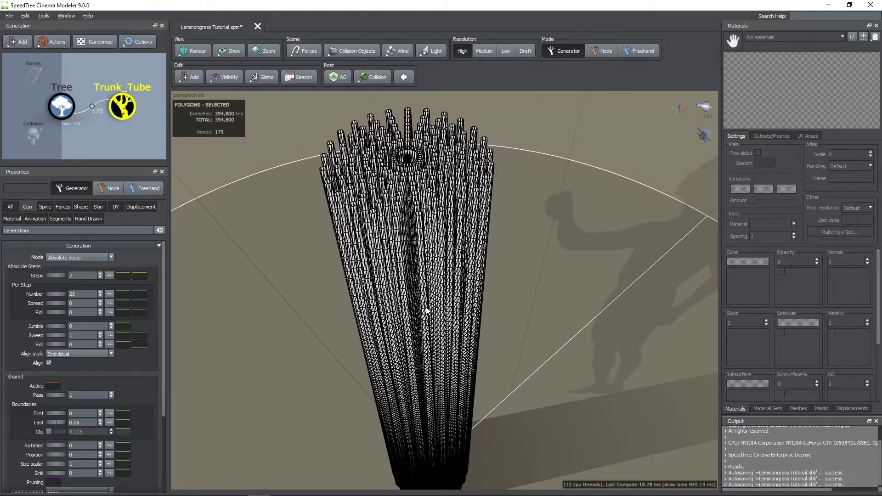
- Reduce the stems' polygons by setting the relative radial segments to 1
{"action": "left_click", "coordinate": [67, 218]}
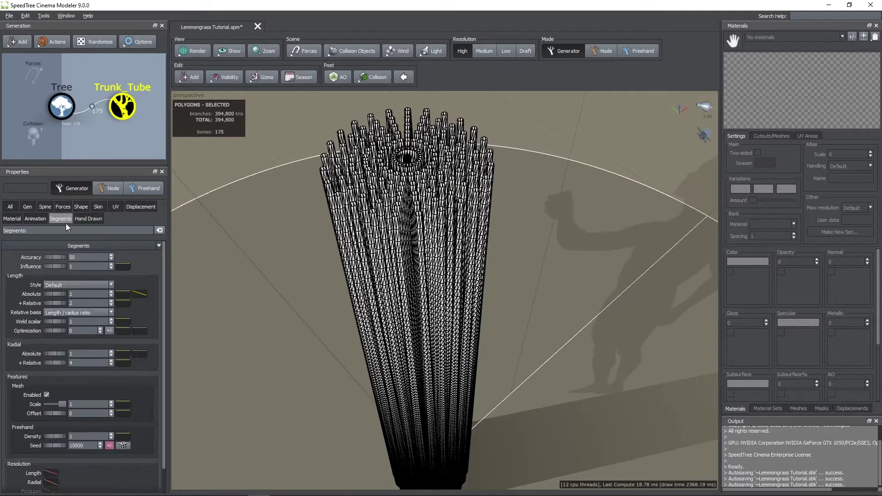
{"action": "double_click", "coordinate": [73, 365]}
{"action": "scroll", "coordinate": [313, 300], "scroll_direction": "up", "scroll_amount": 4}
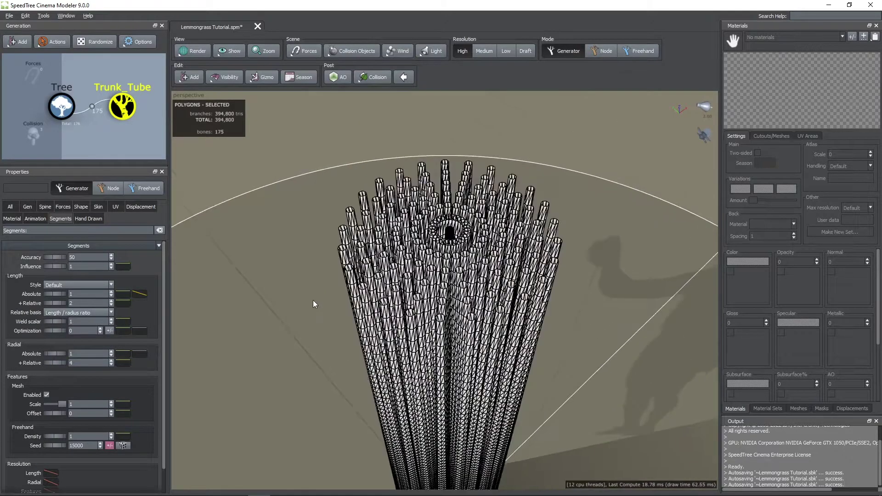
{"action": "double_click", "coordinate": [72, 365]}
{"action": "type", "text": "1"}
{"action": "key", "text": "Return"}
{"action": "scroll", "coordinate": [351, 286], "scroll_direction": "up", "scroll_amount": 8}
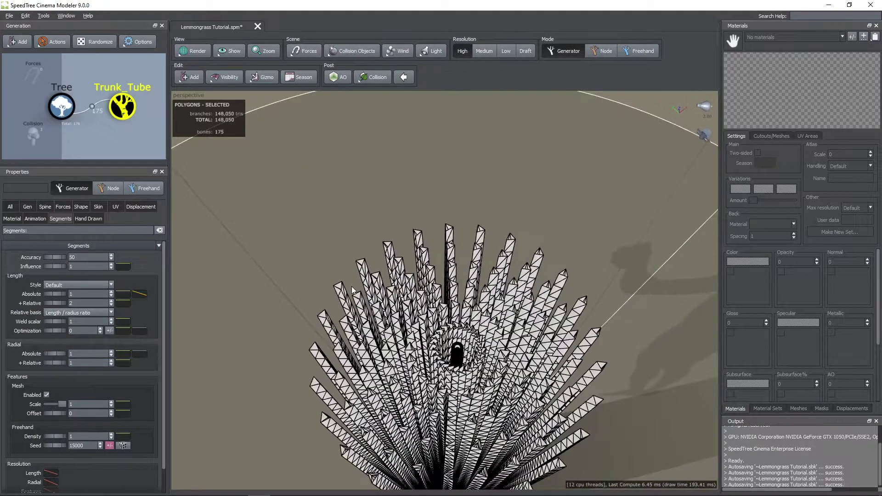
{"action": "scroll", "coordinate": [426, 299], "scroll_direction": "up", "scroll_amount": 2}
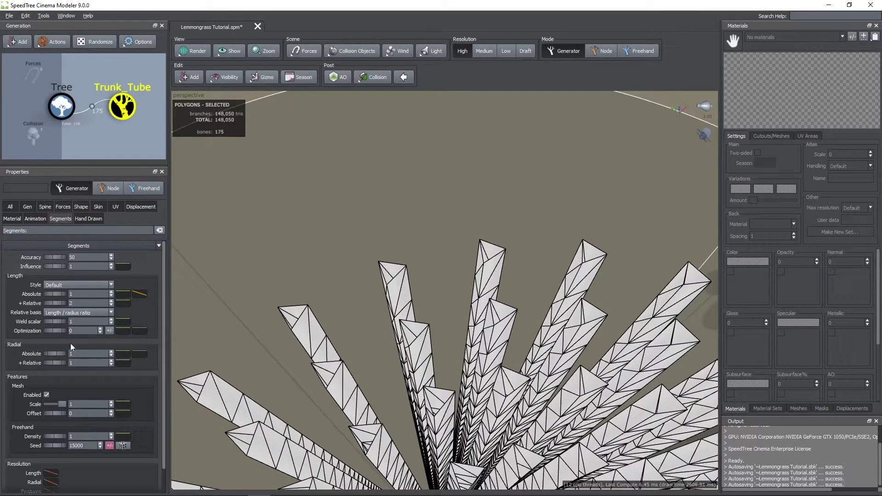
- Return the viewport to the shaded render mode without wireframe and view the whole clump
{"action": "double_click", "coordinate": [73, 363]}
{"action": "scroll", "coordinate": [272, 302], "scroll_direction": "down", "scroll_amount": 5}
{"action": "left_click_drag", "start_coordinate": [327, 338], "coordinate": [358, 324]}
{"action": "scroll", "coordinate": [351, 323], "scroll_direction": "down", "scroll_amount": 2}
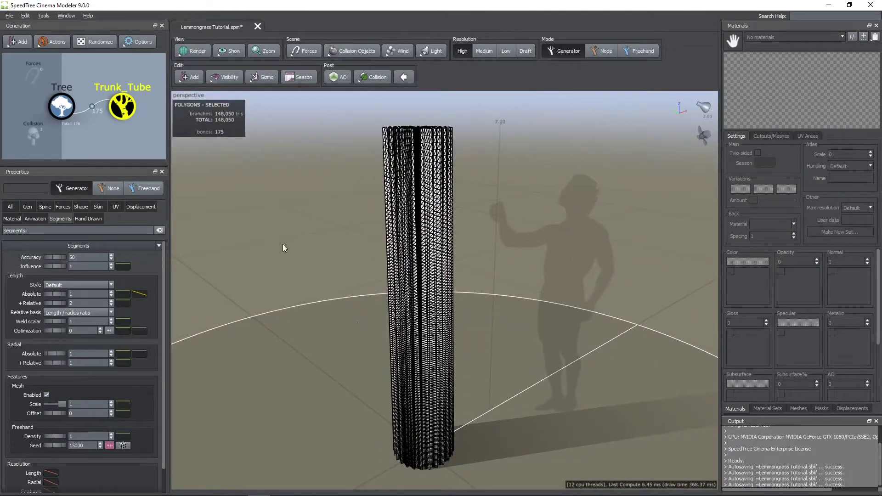
{"action": "left_click", "coordinate": [191, 52]}
{"action": "left_click", "coordinate": [203, 60]}
{"action": "left_click_drag", "start_coordinate": [277, 179], "coordinate": [284, 210]}
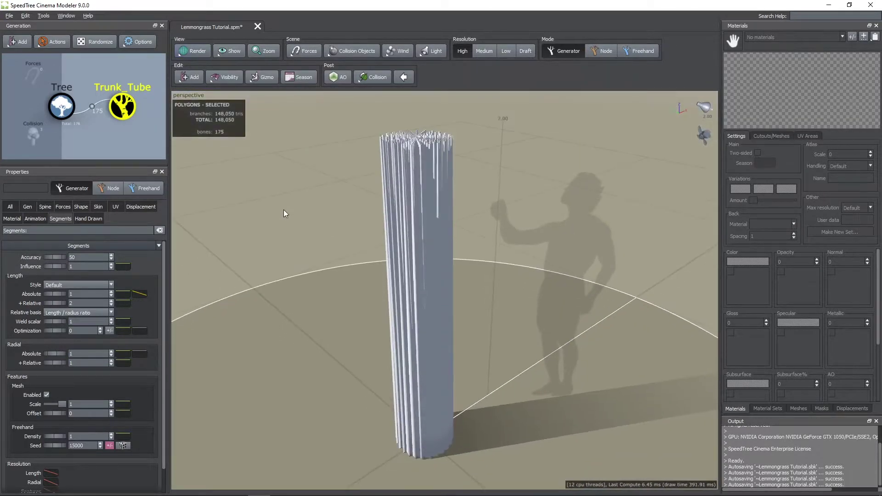
- Fan the stems outward by lowering their spine start angle to 0.35
{"action": "left_click", "coordinate": [46, 207]}
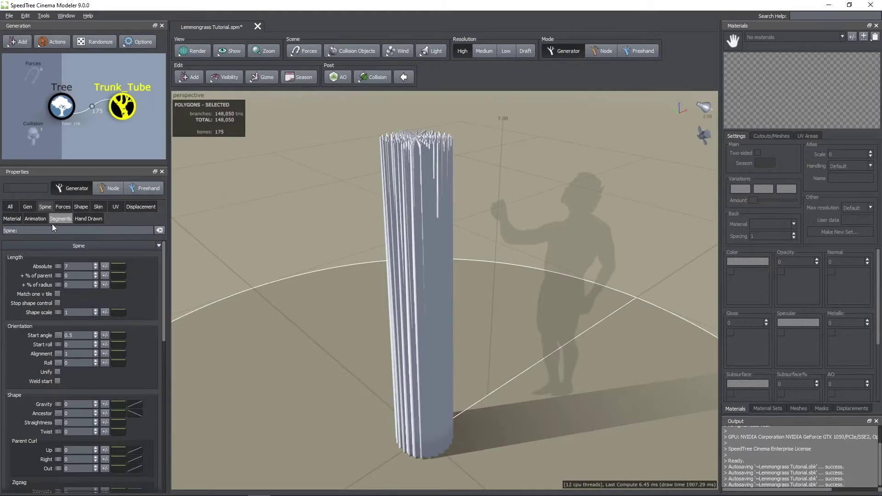
{"action": "left_click_drag", "start_coordinate": [95, 337], "coordinate": [95, 355]}
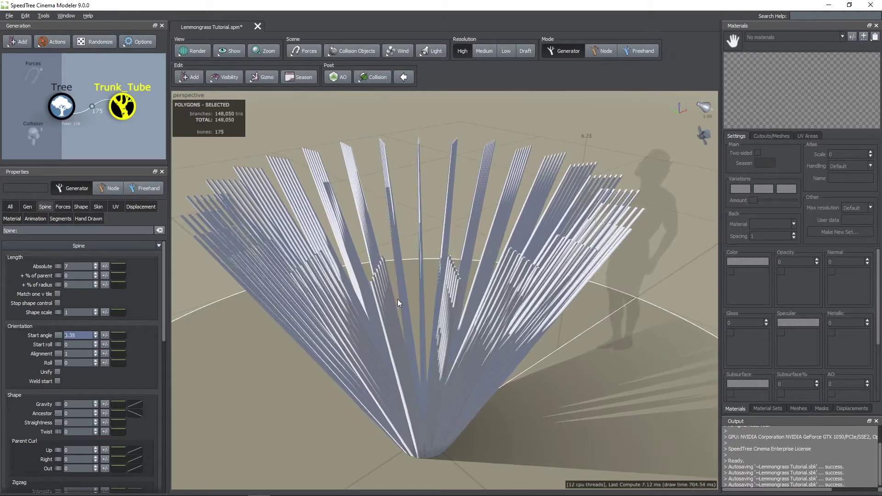
{"action": "left_click_drag", "start_coordinate": [398, 299], "coordinate": [390, 283]}
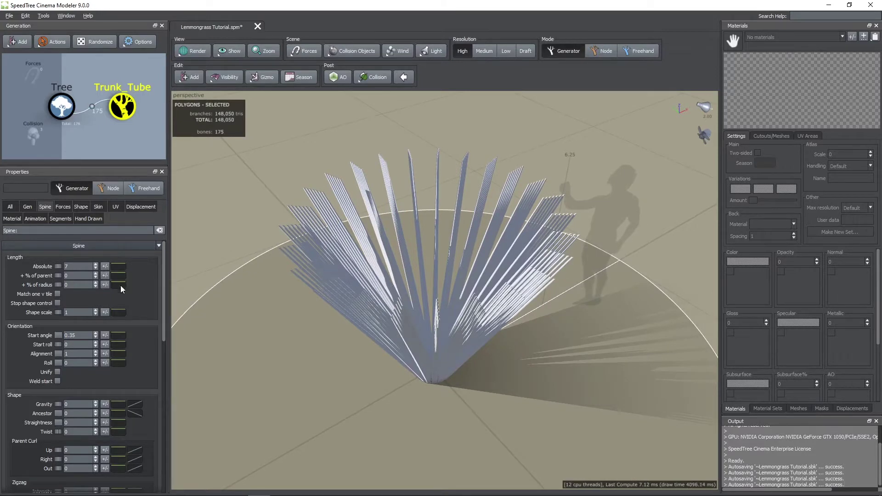
- Bend the start angle's Parent curve by lowering its first point to Y 0.271 and adding two points, the second at X 0.706, Y 0.349
{"action": "left_click", "coordinate": [122, 336]}
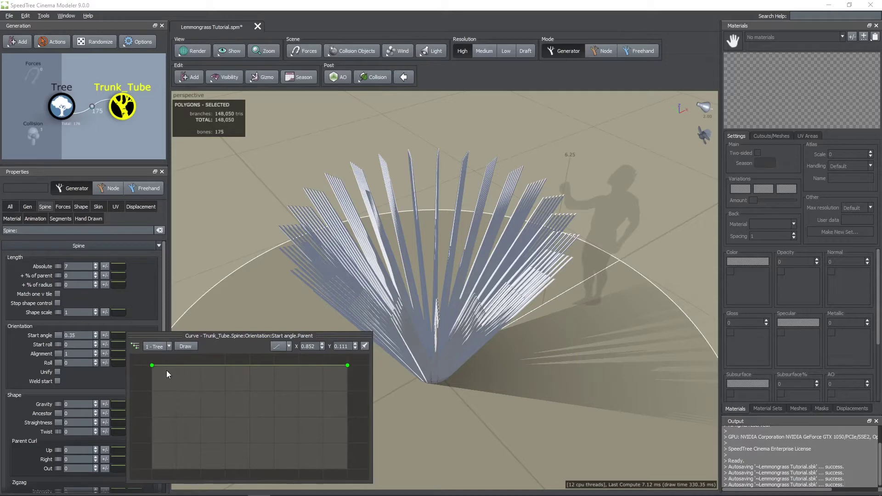
{"action": "mouse_move", "coordinate": [152, 368]}
{"action": "left_mouse_down"}
{"action": "mouse_move", "coordinate": [156, 355]}
{"action": "mouse_move", "coordinate": [155, 366]}
{"action": "left_mouse_up"}
{"action": "mouse_move", "coordinate": [348, 365]}
{"action": "left_mouse_down"}
{"action": "mouse_move", "coordinate": [348, 388]}
{"action": "mouse_move", "coordinate": [348, 366]}
{"action": "left_mouse_up"}
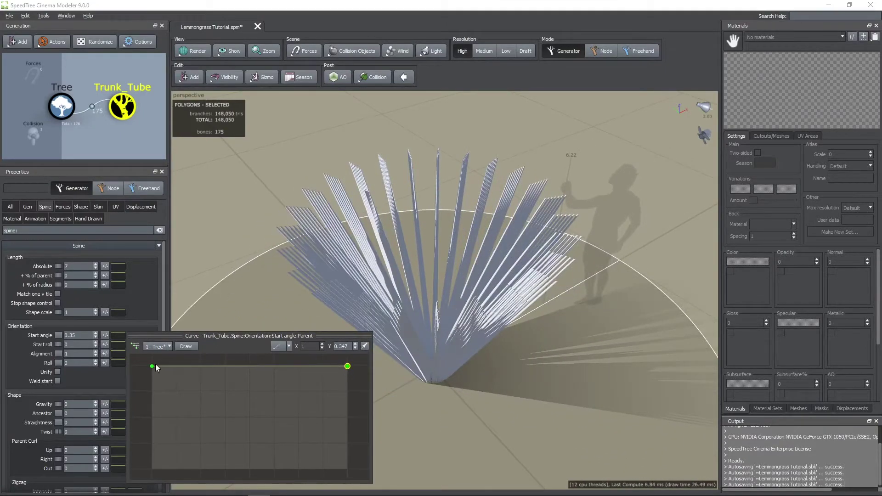
{"action": "left_click_drag", "start_coordinate": [152, 366], "coordinate": [156, 388]}
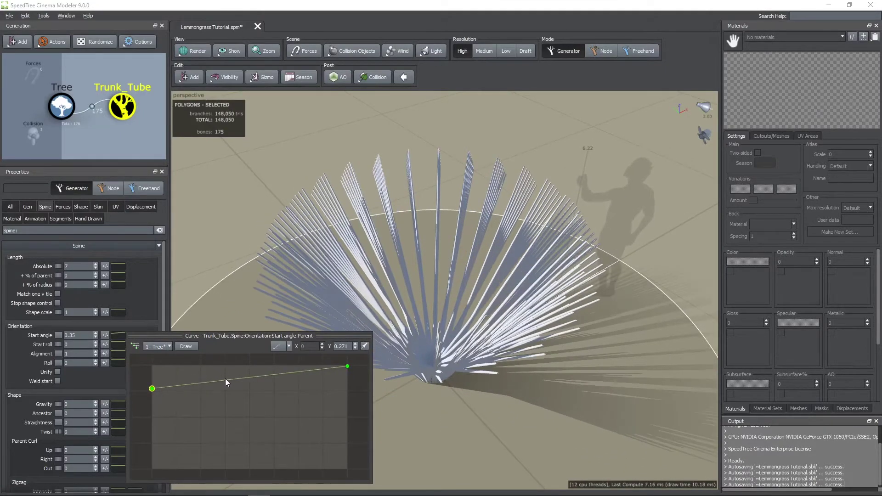
{"action": "left_click_drag", "start_coordinate": [226, 380], "coordinate": [226, 371]}
{"action": "left_click", "coordinate": [291, 368]}
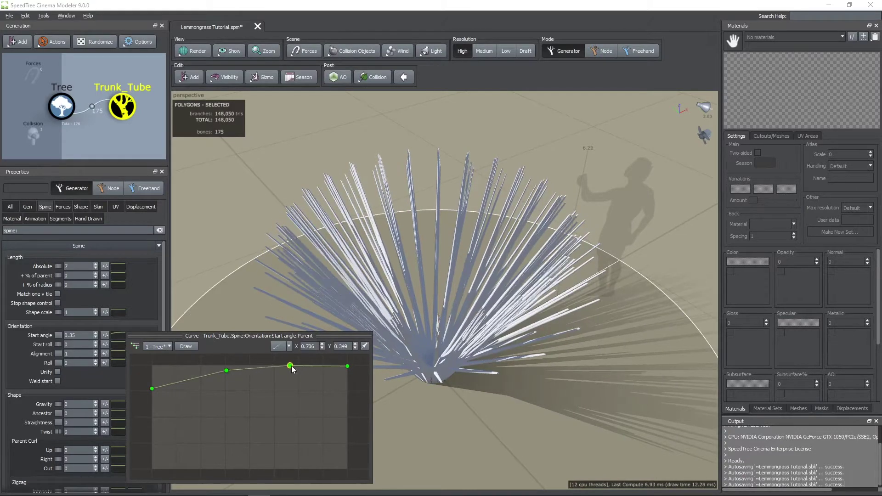
- Raise the last point of the start angle's Parent curve to Y 0.456
{"action": "scroll", "coordinate": [303, 380], "scroll_direction": "down", "scroll_amount": 2}
{"action": "middle_click_drag", "start_coordinate": [320, 375], "coordinate": [310, 398]}
{"action": "left_click_drag", "start_coordinate": [311, 401], "coordinate": [313, 375]}
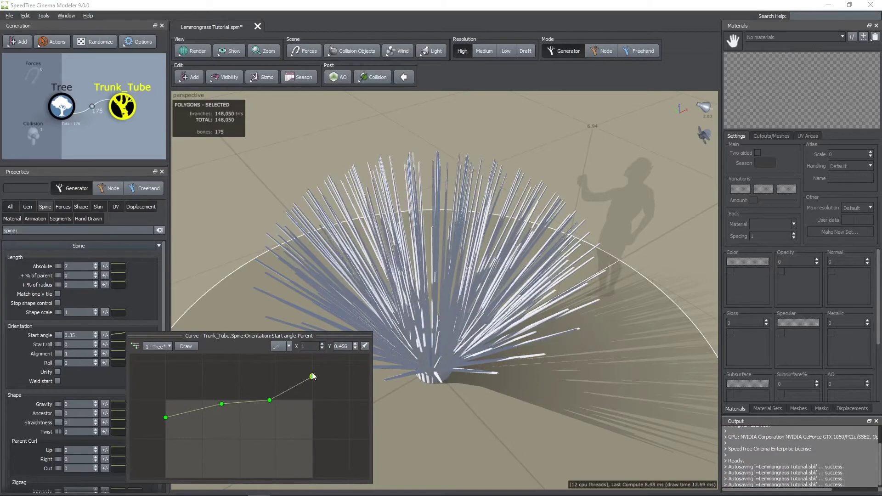
{"action": "mouse_move", "coordinate": [416, 352]}
{"action": "left_mouse_down"}
{"action": "mouse_move", "coordinate": [420, 326]}
{"action": "mouse_move", "coordinate": [403, 307]}
{"action": "mouse_move", "coordinate": [418, 357]}
{"action": "mouse_move", "coordinate": [418, 318]}
{"action": "left_mouse_up"}
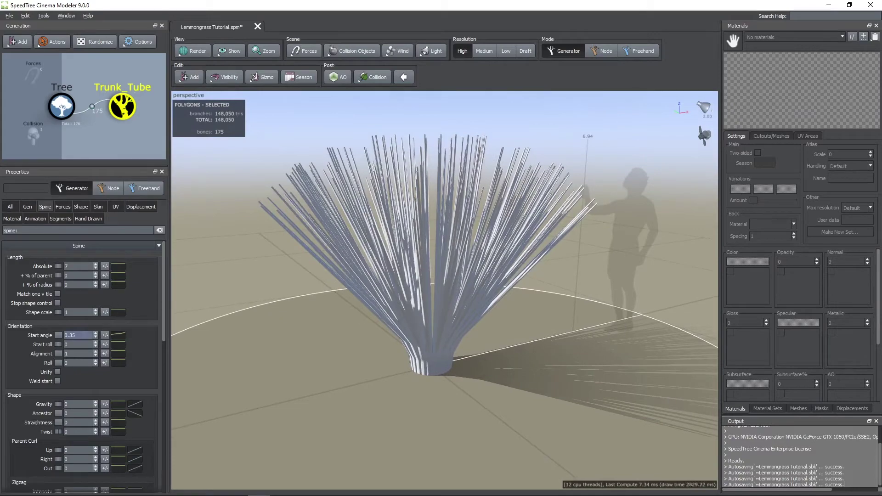
- Randomize the stems by giving the start angle a variance of about 0.09 and the absolute length a variance of 0.169
{"action": "left_click", "coordinate": [105, 335]}
{"action": "left_click_drag", "start_coordinate": [182, 349], "coordinate": [222, 355]}
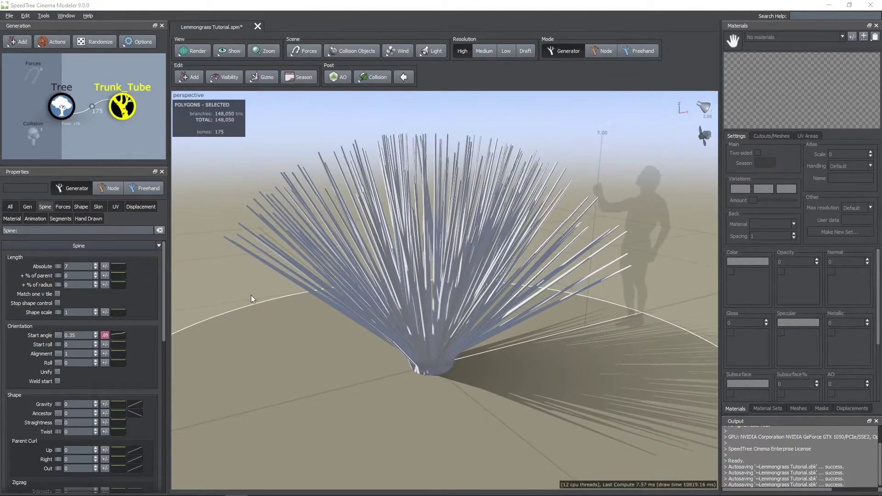
{"action": "left_click", "coordinate": [105, 266]}
{"action": "left_click_drag", "start_coordinate": [156, 279], "coordinate": [197, 280]}
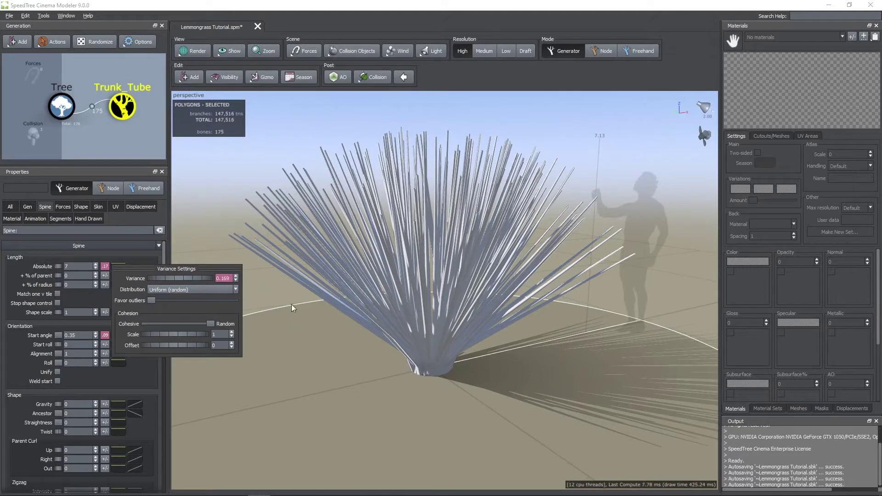
{"action": "left_click", "coordinate": [302, 322]}
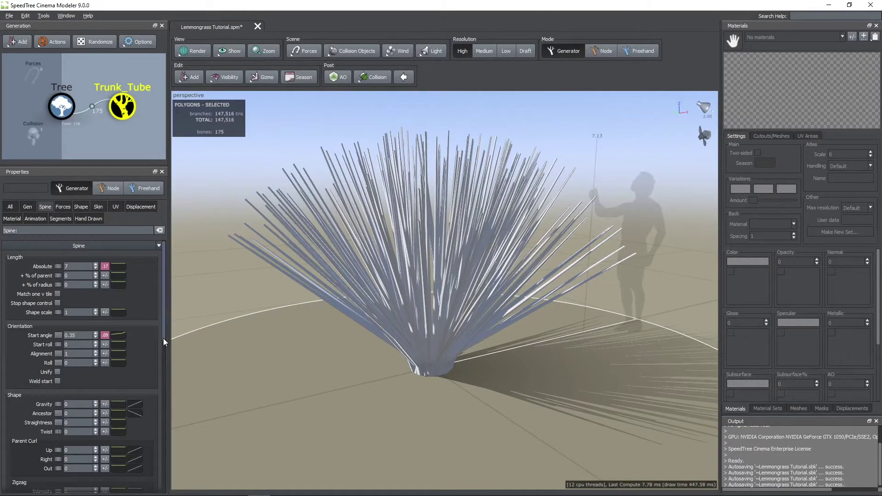
- Make the stems droop by setting their spine gravity to 0.044
{"action": "left_click_drag", "start_coordinate": [164, 339], "coordinate": [164, 374]}
{"action": "mouse_move", "coordinate": [95, 315]}
{"action": "left_mouse_down"}
{"action": "mouse_move", "coordinate": [96, 278]}
{"action": "mouse_move", "coordinate": [96, 314]}
{"action": "left_mouse_up"}
{"action": "left_click_drag", "start_coordinate": [358, 357], "coordinate": [351, 336]}
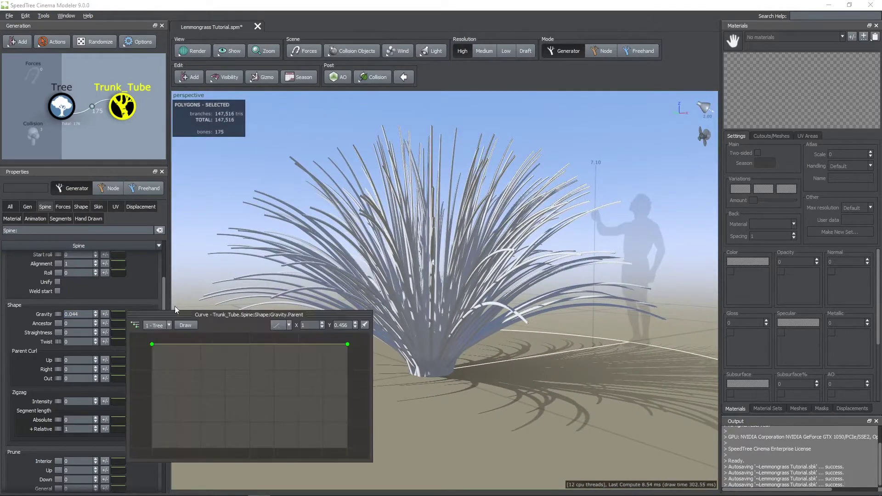
{"action": "left_click_drag", "start_coordinate": [241, 338], "coordinate": [341, 289]}
- Shape the gravity's Parent curve by strongly lowering its first point and adding four points, the second at X 0.608, Y 0.044
{"action": "left_click", "coordinate": [117, 315]}
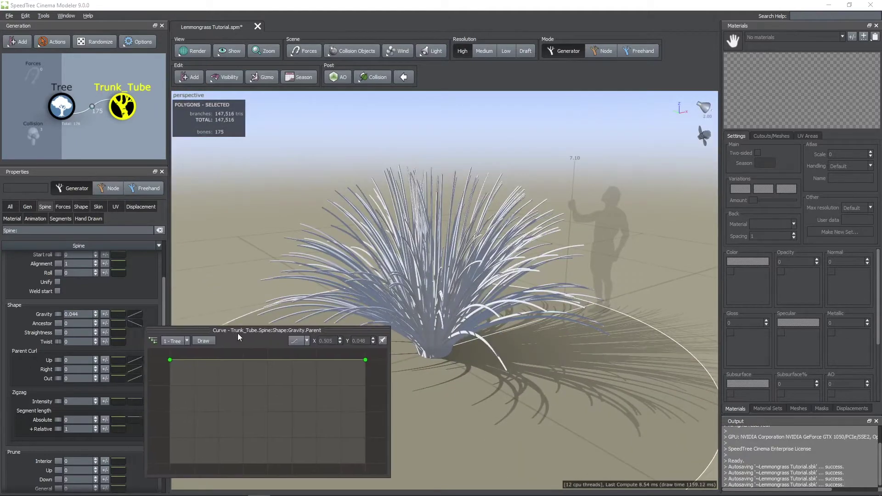
{"action": "mouse_move", "coordinate": [175, 364]}
{"action": "left_mouse_down"}
{"action": "mouse_move", "coordinate": [179, 383]}
{"action": "mouse_move", "coordinate": [184, 366]}
{"action": "left_mouse_up"}
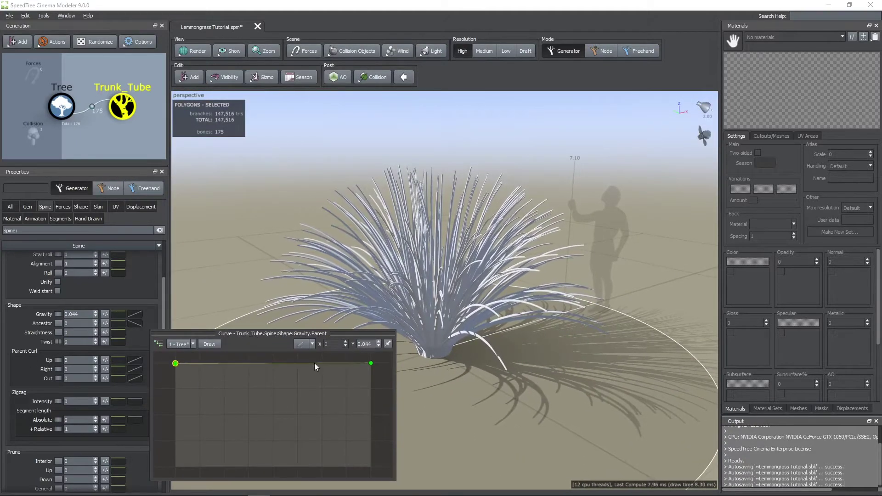
{"action": "mouse_move", "coordinate": [371, 364]}
{"action": "left_mouse_down"}
{"action": "mouse_move", "coordinate": [365, 459]}
{"action": "mouse_move", "coordinate": [363, 365]}
{"action": "left_mouse_up"}
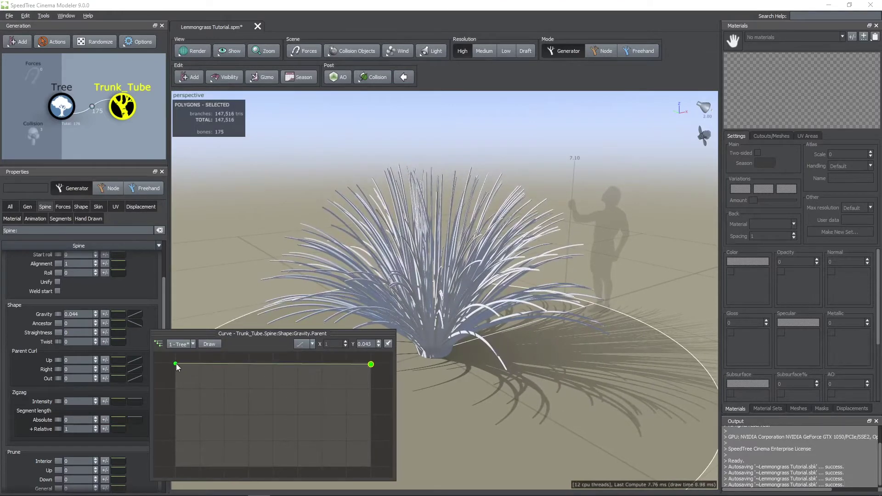
{"action": "left_click_drag", "start_coordinate": [176, 363], "coordinate": [218, 404]}
{"action": "left_click", "coordinate": [295, 384]}
{"action": "left_click_drag", "start_coordinate": [295, 383], "coordinate": [292, 359]}
{"action": "left_click", "coordinate": [340, 366]}
{"action": "left_click", "coordinate": [351, 367]}
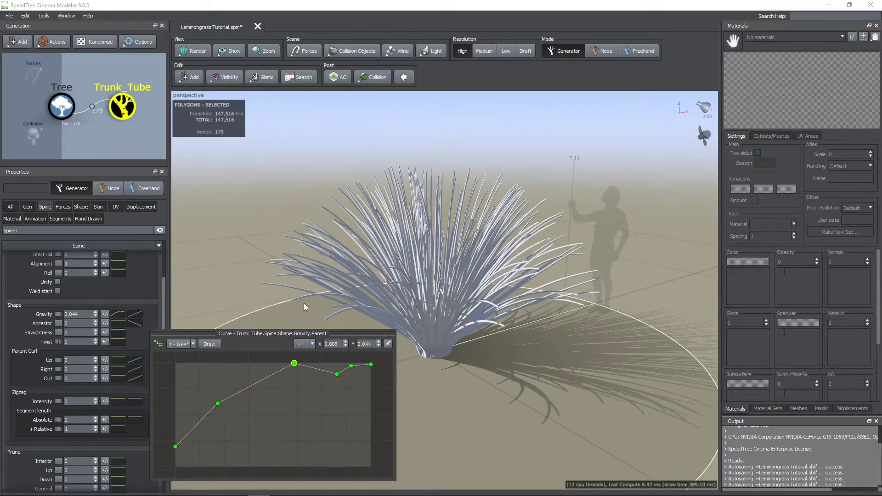
- On the gravity's Profile curve, raise the first point to Y 0.003 and lower the last to Y 0.042
{"action": "left_click_drag", "start_coordinate": [305, 304], "coordinate": [317, 293]}
{"action": "scroll", "coordinate": [321, 295], "scroll_direction": "up", "scroll_amount": 2}
{"action": "left_click", "coordinate": [136, 316]}
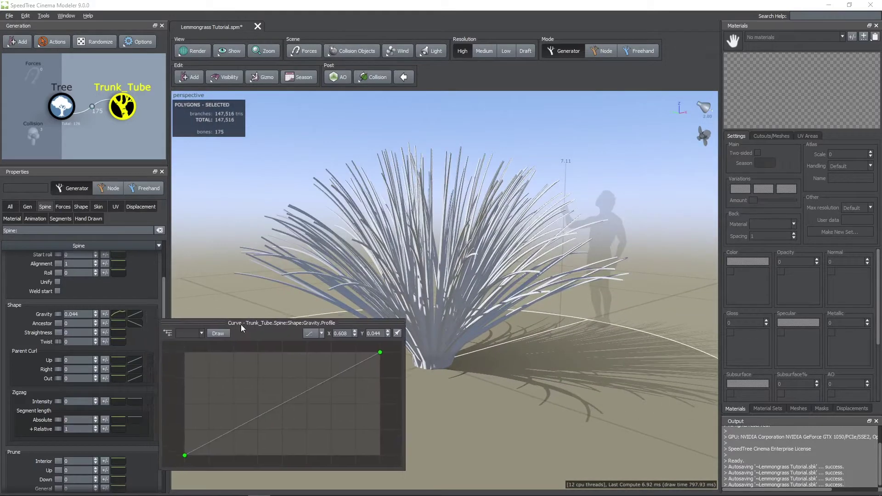
{"action": "left_click_drag", "start_coordinate": [241, 325], "coordinate": [228, 315]}
{"action": "left_click_drag", "start_coordinate": [175, 447], "coordinate": [174, 442]}
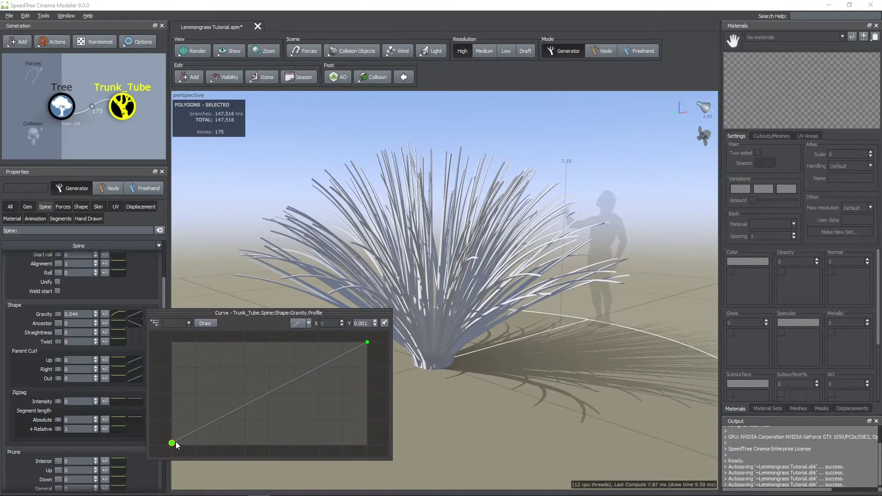
{"action": "left_click", "coordinate": [207, 422]}
{"action": "key", "text": "Delete"}
{"action": "left_click_drag", "start_coordinate": [174, 444], "coordinate": [175, 436]}
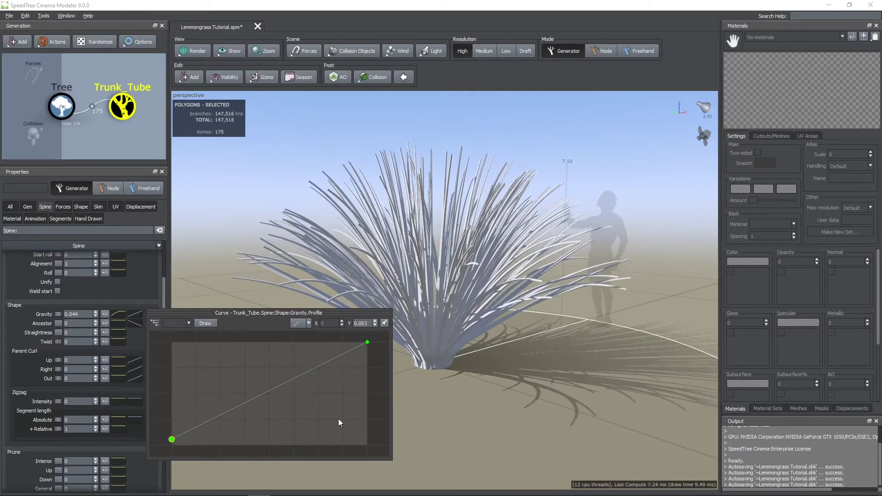
{"action": "left_click_drag", "start_coordinate": [367, 343], "coordinate": [367, 347]}
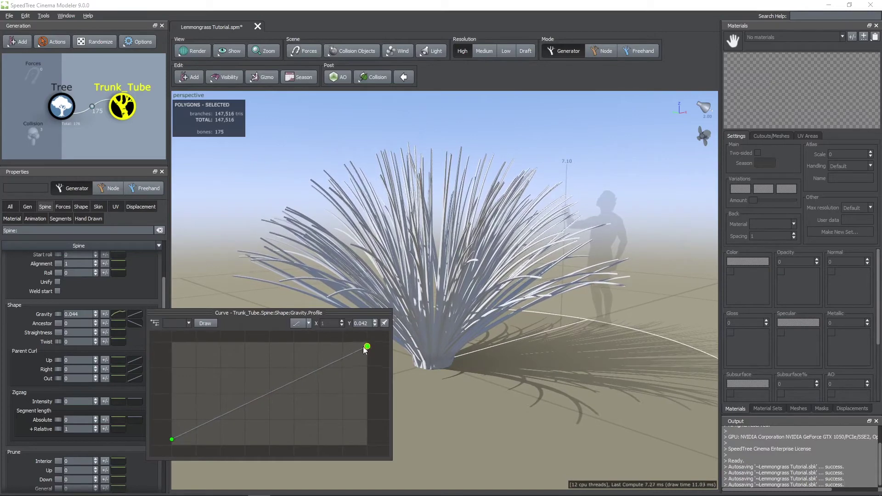
- Add three points to the gravity's Profile curve, the first at X 0.24, Y 0.005 and the second at X 0.46, Y 0.007
{"action": "left_click", "coordinate": [218, 434]}
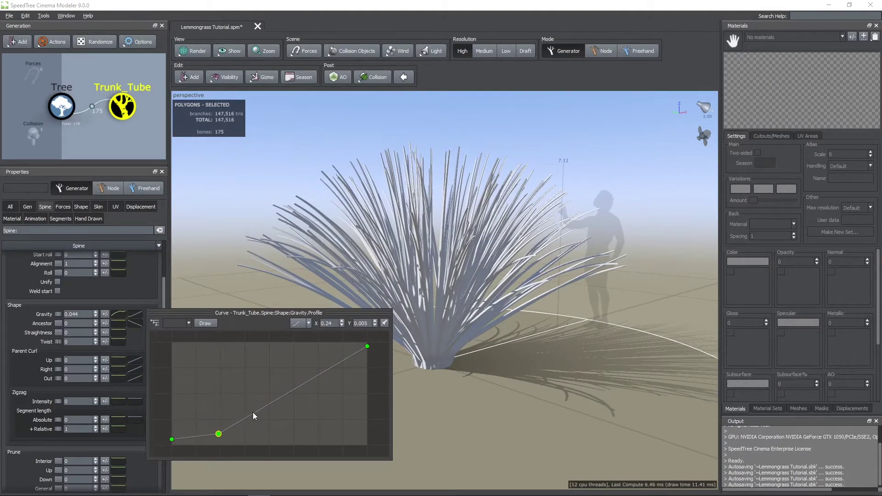
{"action": "left_click", "coordinate": [261, 427]}
{"action": "left_click_drag", "start_coordinate": [262, 428], "coordinate": [262, 429]}
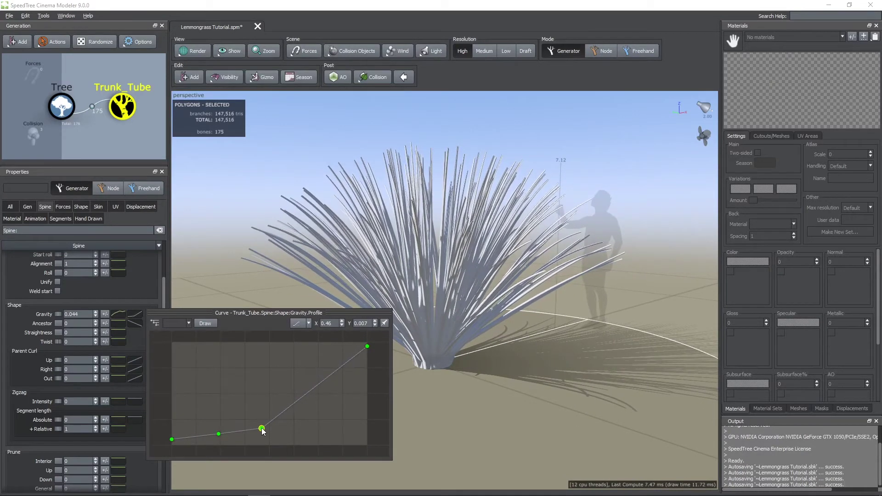
{"action": "left_click", "coordinate": [316, 385]}
- Steepen the gravity's Profile curve by raising its last point to Y 0.119 and moving the third added point to X 0.758, Y 0.037
{"action": "left_click_drag", "start_coordinate": [370, 346], "coordinate": [363, 266]}
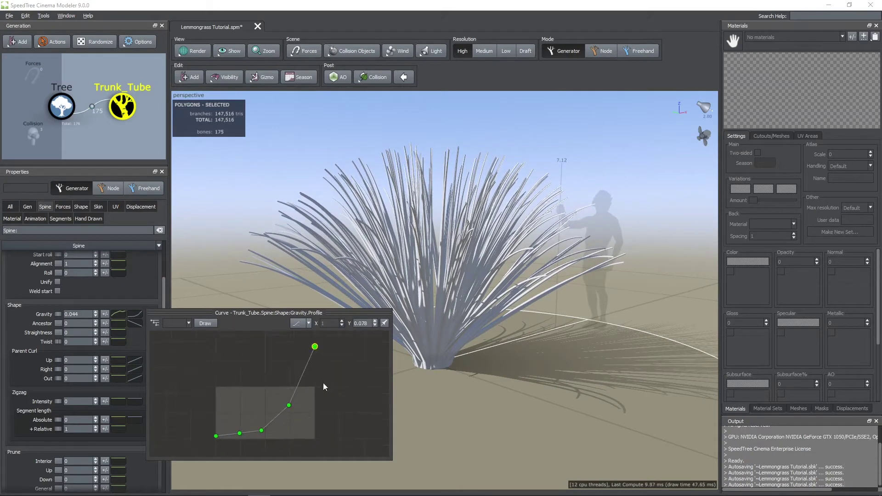
{"action": "left_click_drag", "start_coordinate": [315, 347], "coordinate": [316, 318]}
{"action": "middle_click_drag", "start_coordinate": [319, 345], "coordinate": [310, 383]}
{"action": "scroll", "coordinate": [309, 384], "scroll_direction": "down", "scroll_amount": 1}
{"action": "left_click_drag", "start_coordinate": [307, 362], "coordinate": [312, 343]}
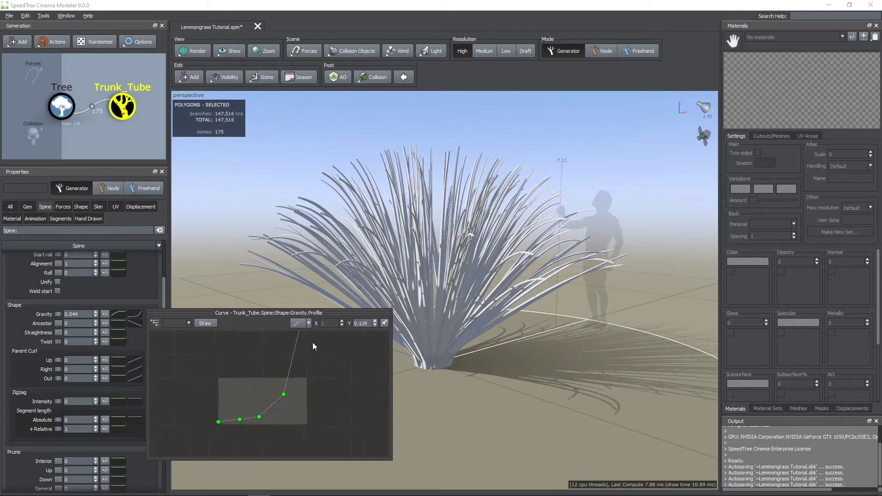
{"action": "left_click_drag", "start_coordinate": [290, 392], "coordinate": [310, 359]}
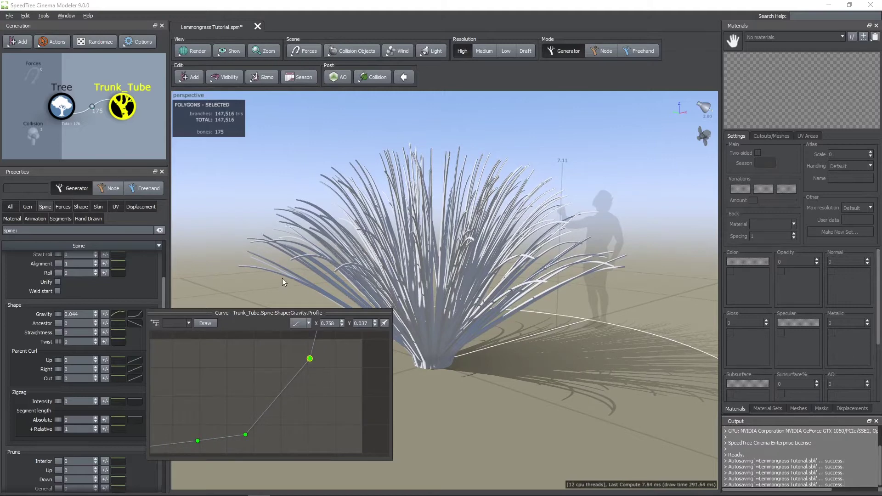
{"action": "middle_click_drag", "start_coordinate": [282, 277], "coordinate": [301, 268]}
- Set the spine gravity to 0.062 and lower the last point of its Profile curve to Y 0.098
{"action": "left_click_drag", "start_coordinate": [96, 314], "coordinate": [95, 304]}
{"action": "left_click", "coordinate": [135, 314]}
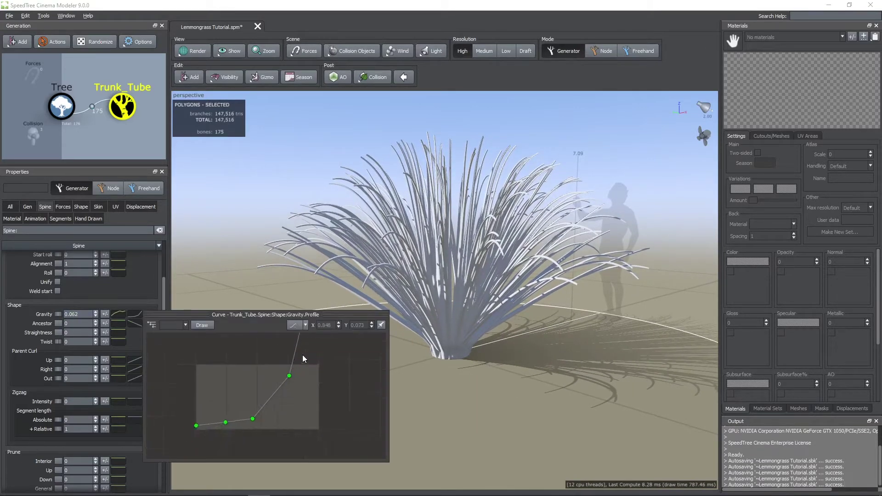
{"action": "left_click_drag", "start_coordinate": [299, 335], "coordinate": [305, 394]}
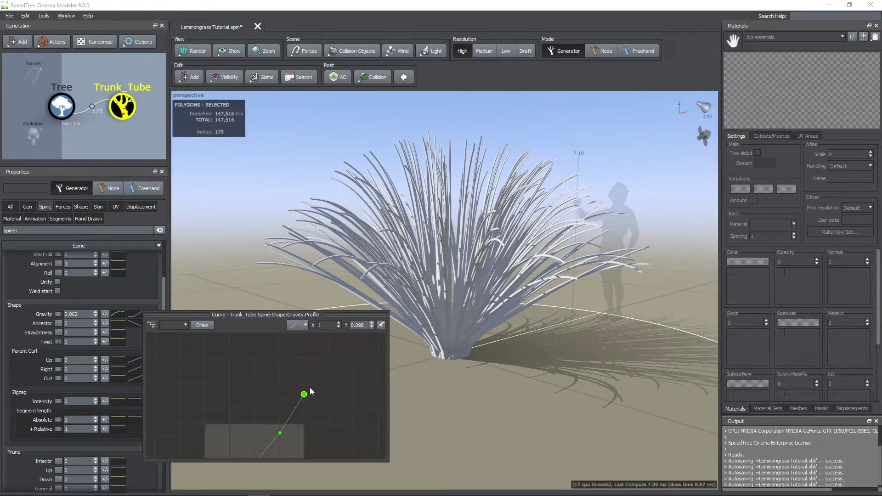
{"action": "scroll", "coordinate": [303, 391], "scroll_direction": "up", "scroll_amount": 3}
{"action": "middle_click_drag", "start_coordinate": [310, 388], "coordinate": [296, 367]}
- Add a small variance to the spine gravity so the stems droop unevenly
{"action": "left_click_drag", "start_coordinate": [240, 277], "coordinate": [251, 271]}
{"action": "left_click", "coordinate": [106, 314]}
{"action": "left_click_drag", "start_coordinate": [172, 327], "coordinate": [205, 327]}
{"action": "mouse_move", "coordinate": [399, 324]}
{"action": "left_mouse_down"}
{"action": "mouse_move", "coordinate": [377, 317]}
{"action": "mouse_move", "coordinate": [404, 315]}
{"action": "left_mouse_up"}
- Add irregularity to the stems by setting the spine's early noise amount to 0.143
{"action": "left_click_drag", "start_coordinate": [165, 322], "coordinate": [163, 424]}
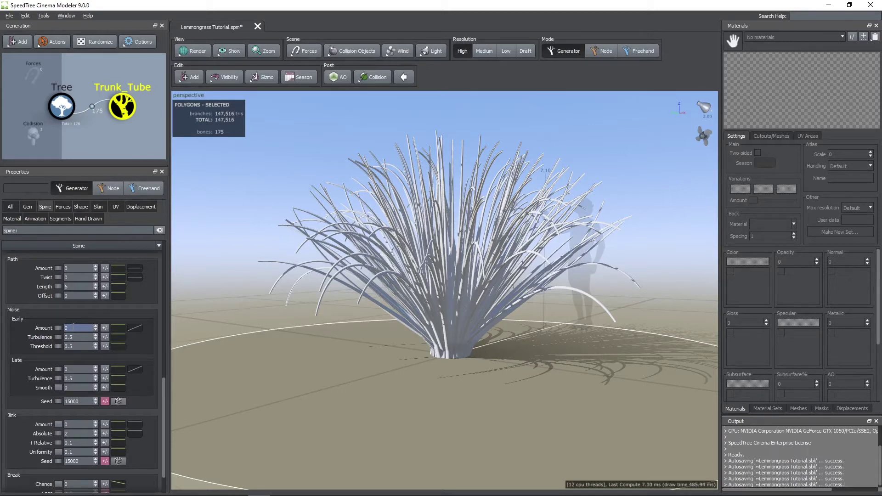
{"action": "type", "text": "0.017"}
{"action": "key", "text": "Return"}
{"action": "left_click_drag", "start_coordinate": [96, 329], "coordinate": [96, 295]}
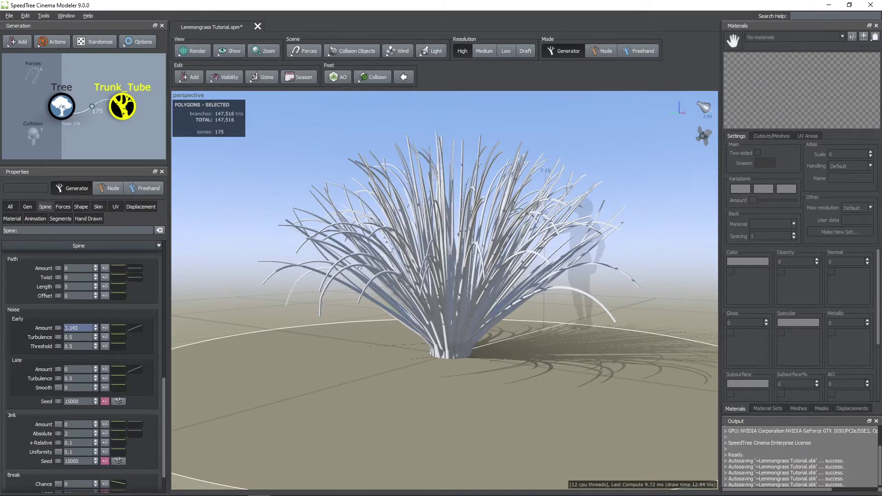
{"action": "mouse_move", "coordinate": [387, 323]}
{"action": "left_mouse_down"}
{"action": "mouse_move", "coordinate": [379, 338]}
{"action": "mouse_move", "coordinate": [385, 332]}
{"action": "left_mouse_up"}
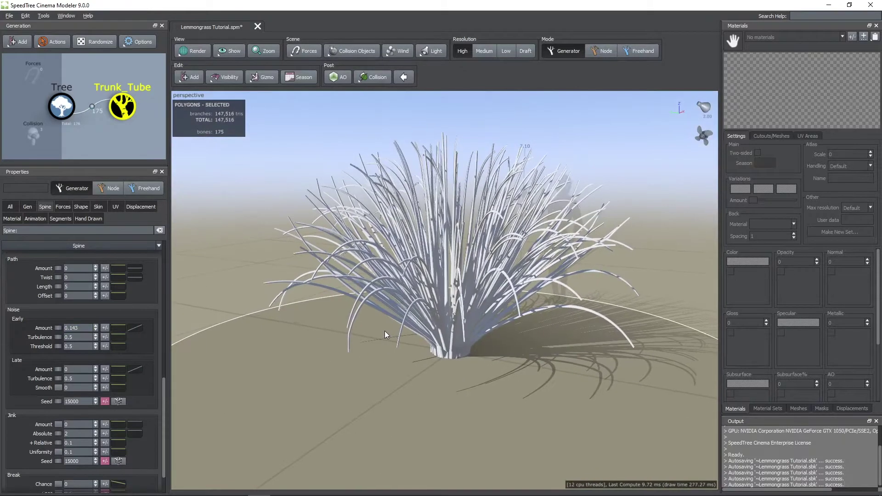
{"action": "scroll", "coordinate": [398, 289], "scroll_direction": "up", "scroll_amount": 5}
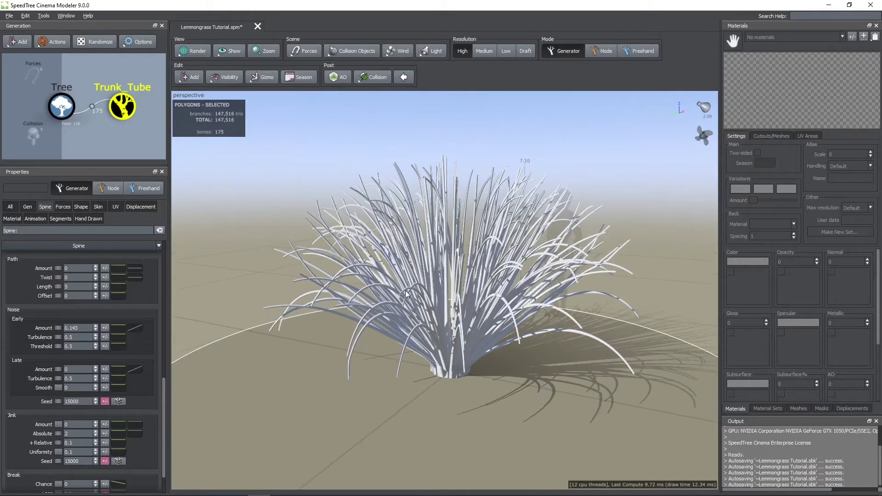
{"action": "scroll", "coordinate": [52, 280], "scroll_direction": "down", "scroll_amount": 5}
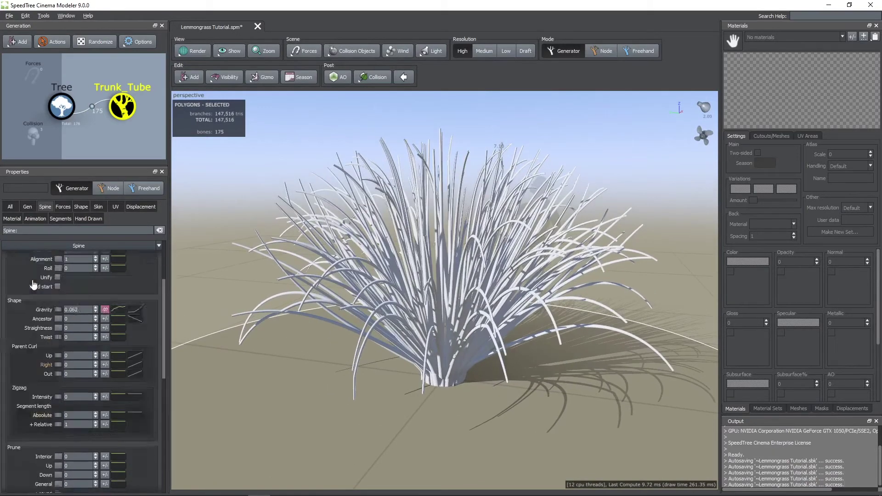
- Change the stems' skin type from Polygons to Spine only
{"action": "left_click", "coordinate": [97, 208]}
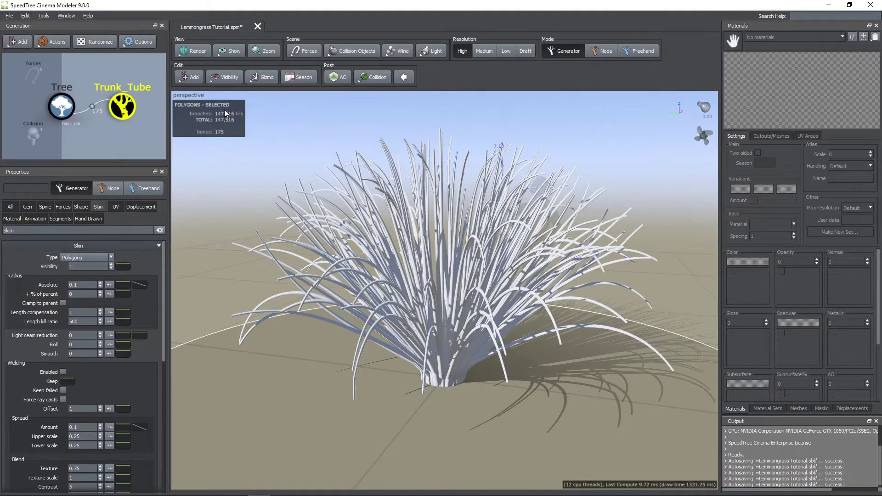
{"action": "left_click", "coordinate": [98, 258]}
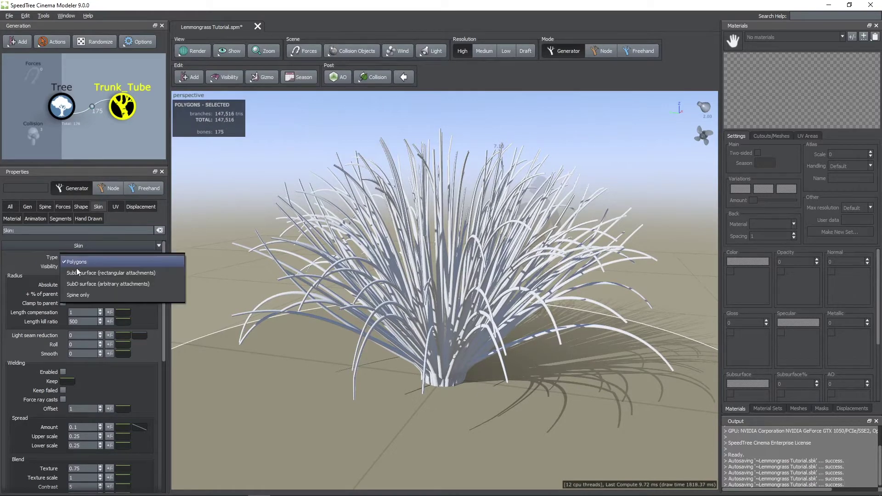
{"action": "left_click", "coordinate": [78, 294]}
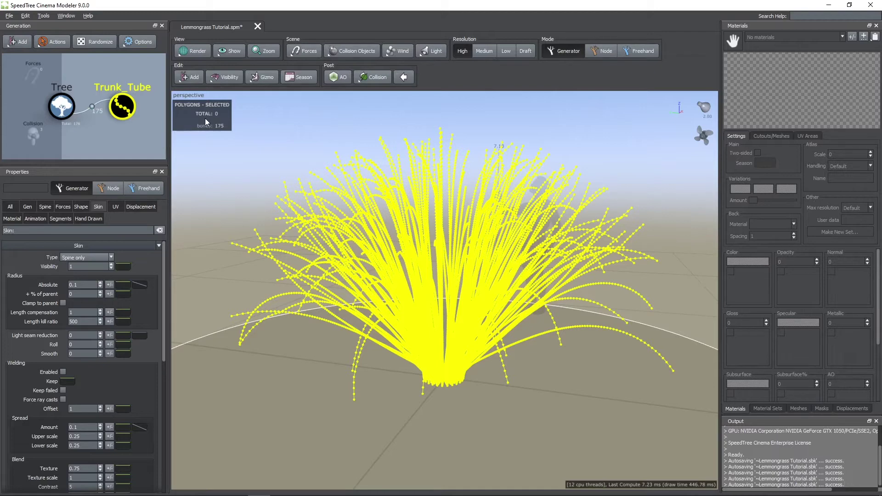
- Add a Frond generator as a child of the Trunk_Tube generator
{"action": "right_click", "coordinate": [126, 107]}
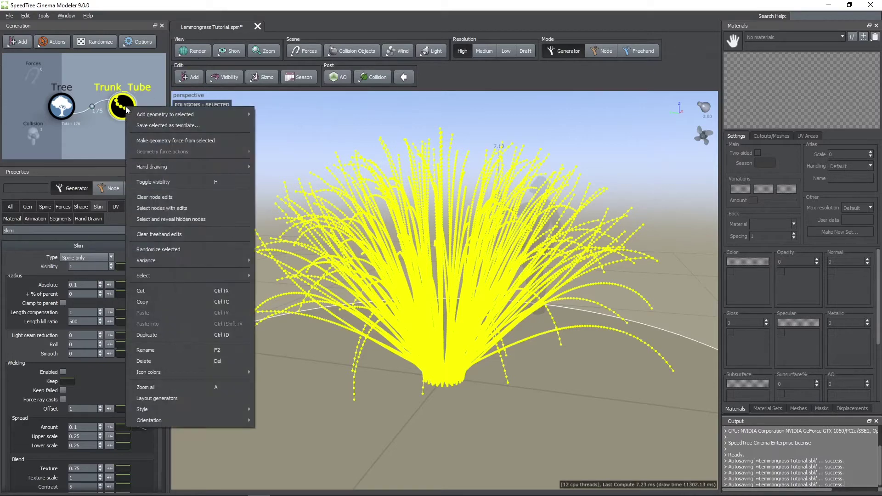
{"action": "mouse_move", "coordinate": [205, 112]}
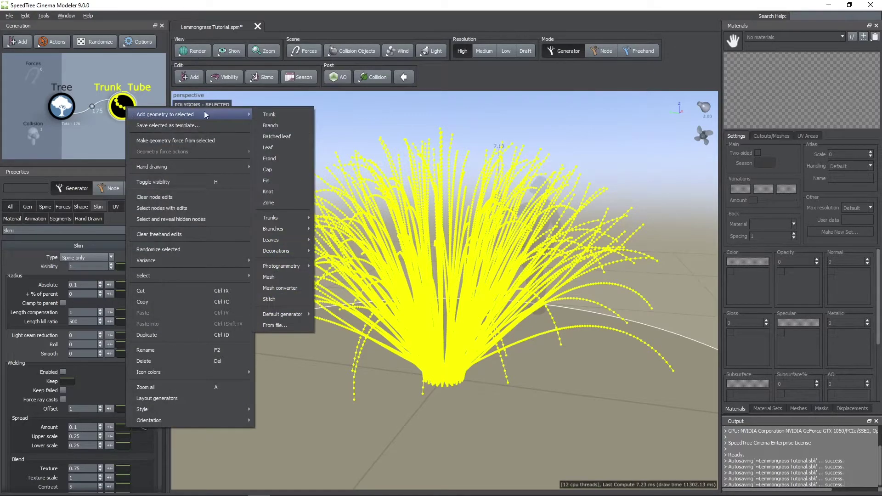
{"action": "left_click", "coordinate": [287, 159]}
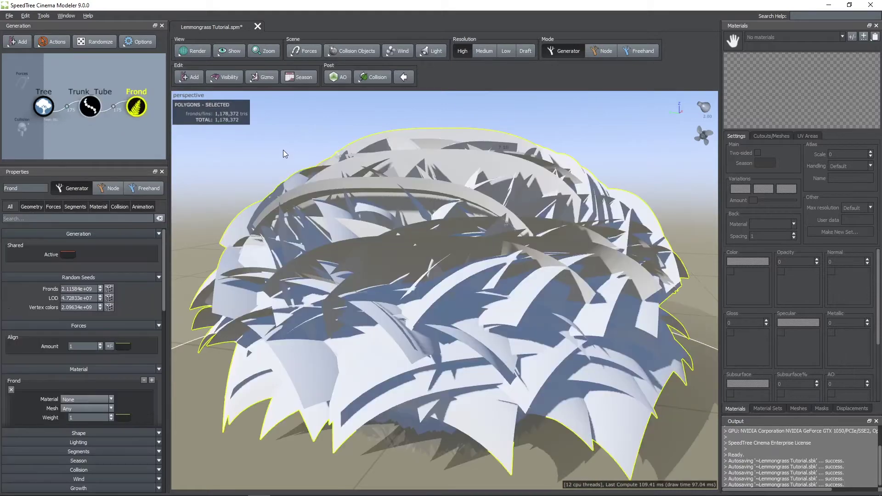
{"action": "left_click_drag", "start_coordinate": [284, 150], "coordinate": [296, 151]}
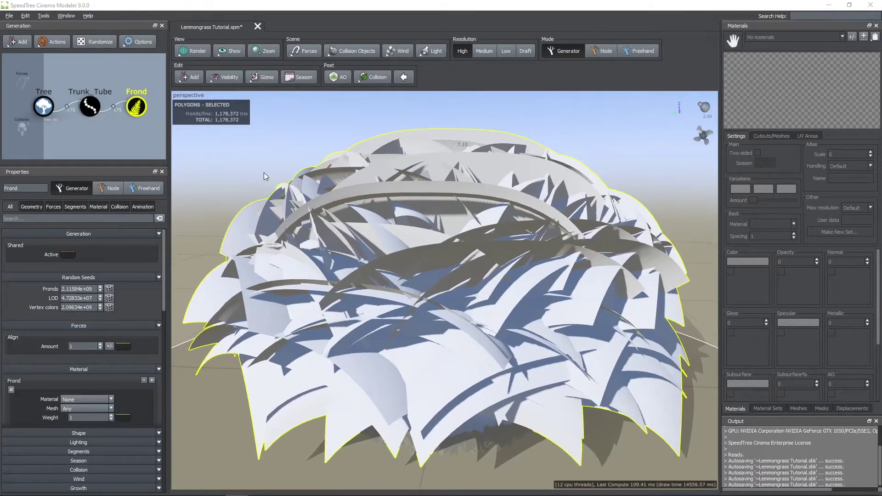
- Narrow the fronds, trying a width scale of 0.3 before setting it to 0.15
{"action": "left_click", "coordinate": [40, 207]}
{"action": "left_click_drag", "start_coordinate": [164, 328], "coordinate": [164, 390]}
{"action": "left_click_drag", "start_coordinate": [28, 387], "coordinate": [15, 390]}
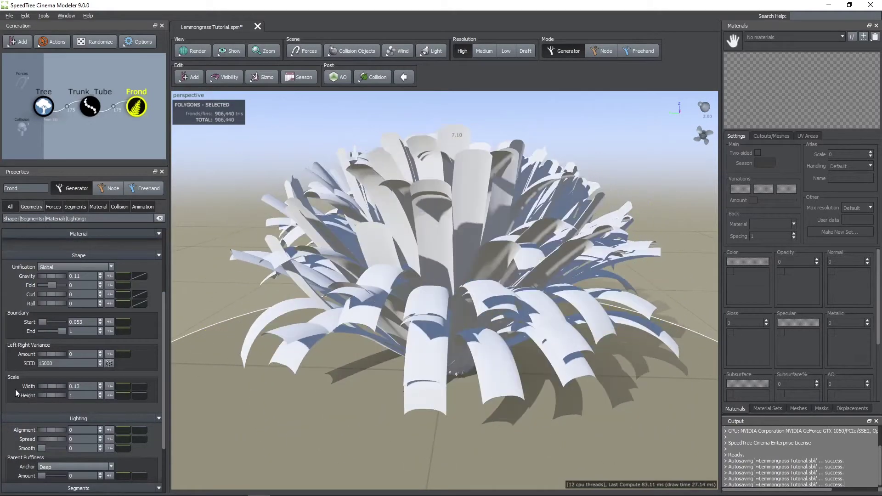
{"action": "double_click", "coordinate": [80, 387]}
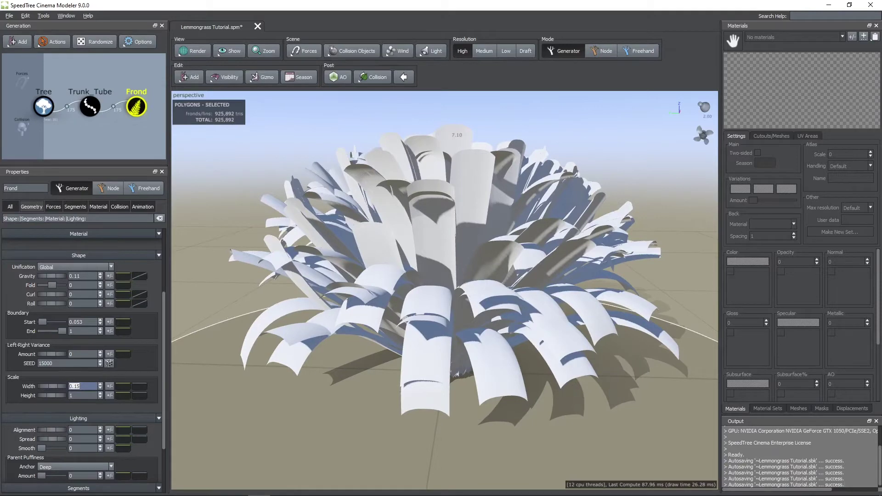
{"action": "type", "text": "0.3"}
{"action": "key", "text": "Return"}
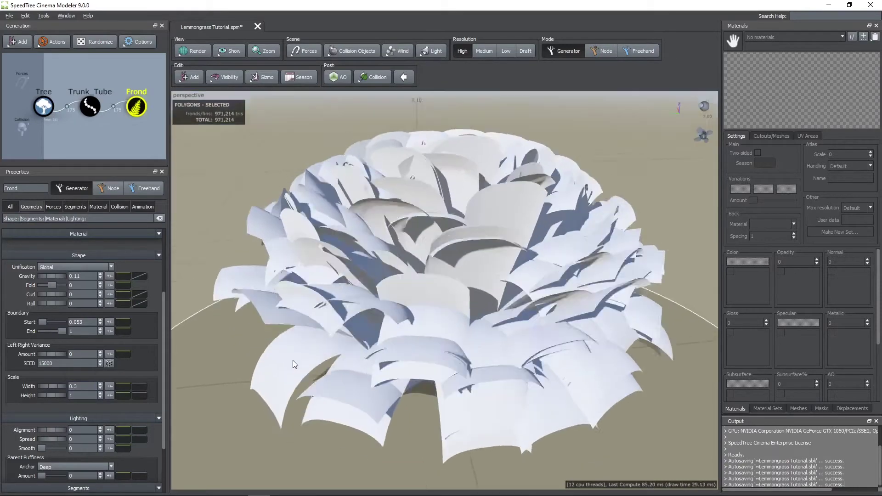
{"action": "type", "text": "0.15"}
{"action": "key", "text": "Return"}
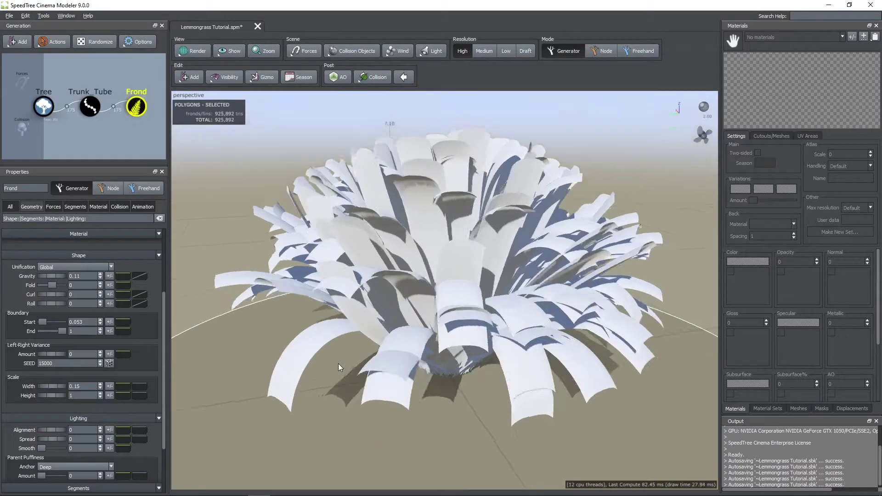
- Display the plant as wireframe to examine the mesh density of the leaves up close
{"action": "left_click", "coordinate": [190, 56]}
{"action": "left_click", "coordinate": [215, 92]}
{"action": "middle_click_drag", "start_coordinate": [275, 414], "coordinate": [380, 246]}
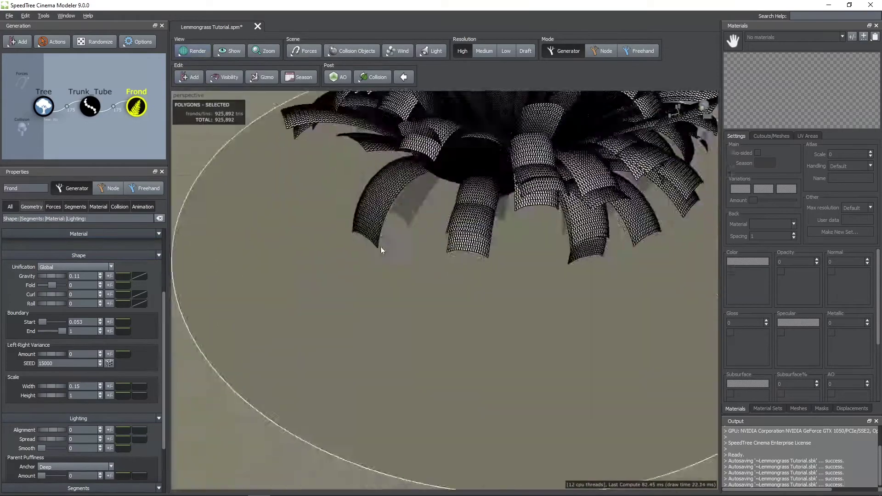
{"action": "scroll", "coordinate": [377, 262], "scroll_direction": "up", "scroll_amount": 5}
- Reduce the frond's absolute width segments to 5 and finally to 3
{"action": "left_click", "coordinate": [75, 206]}
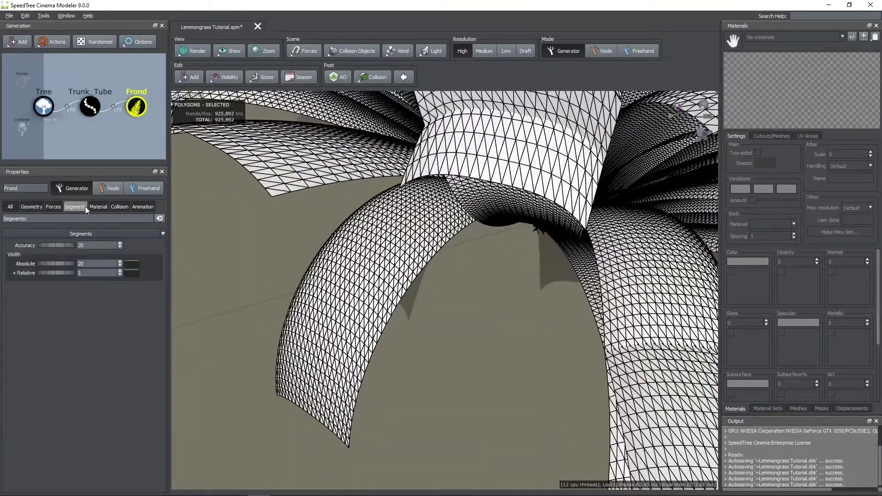
{"action": "type", "text": "5"}
{"action": "key", "text": "Return"}
{"action": "left_click_drag", "start_coordinate": [303, 304], "coordinate": [399, 315]}
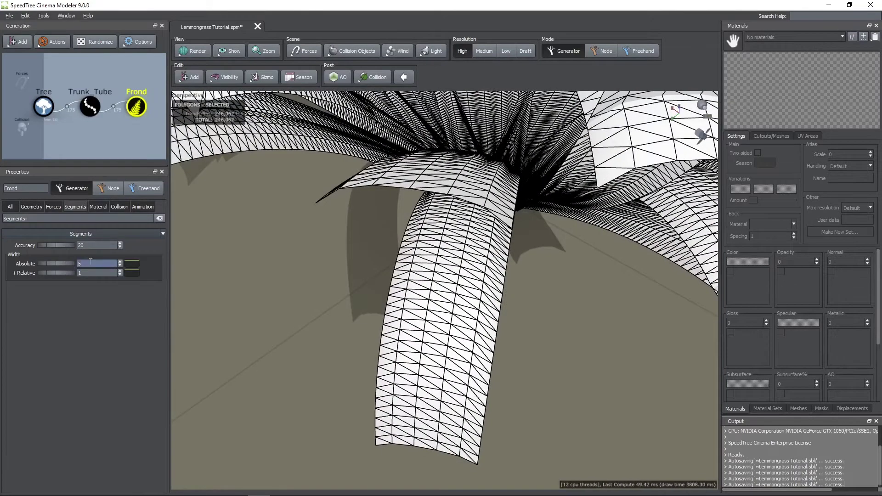
{"action": "double_click", "coordinate": [83, 263]}
{"action": "type", "text": "3"}
{"action": "key", "text": "Return"}
{"action": "scroll", "coordinate": [357, 294], "scroll_direction": "down", "scroll_amount": 3}
{"action": "left_click_drag", "start_coordinate": [357, 295], "coordinate": [321, 290]}
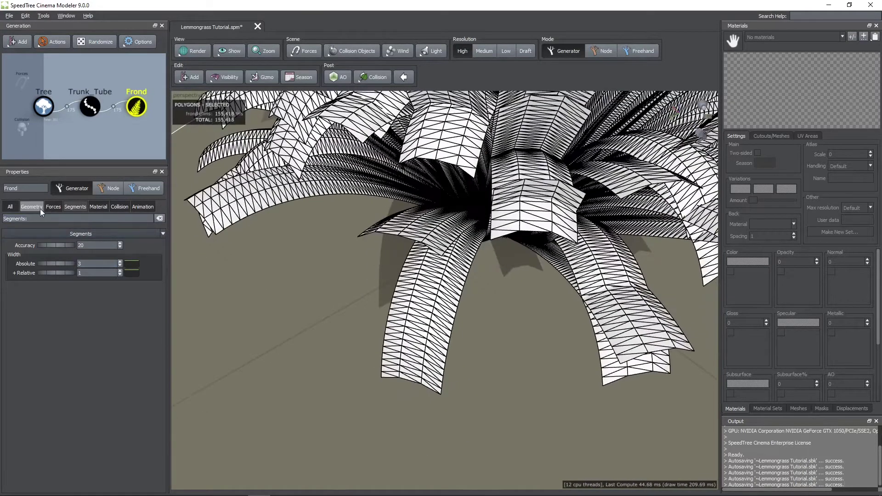
- Set the fronds' width scale to 0.05
{"action": "left_click", "coordinate": [40, 208]}
{"action": "scroll", "coordinate": [83, 417], "scroll_direction": "down", "scroll_amount": 2}
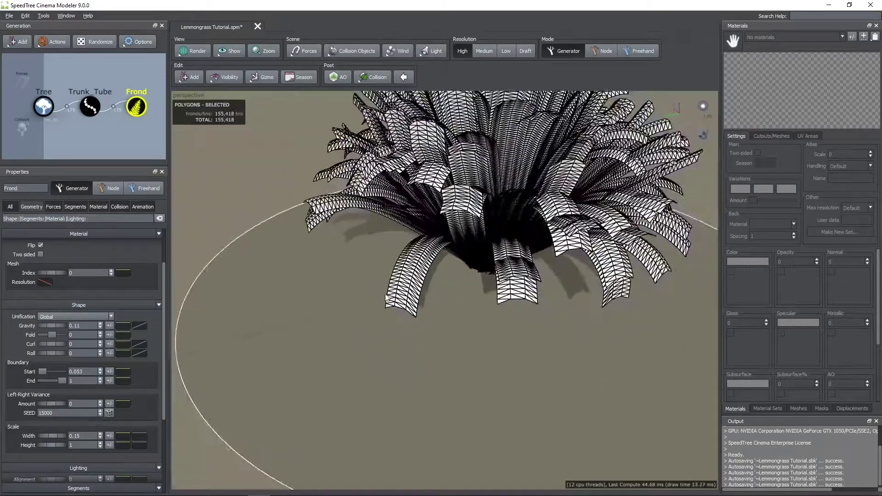
{"action": "double_click", "coordinate": [85, 435]}
{"action": "type", "text": "0."}
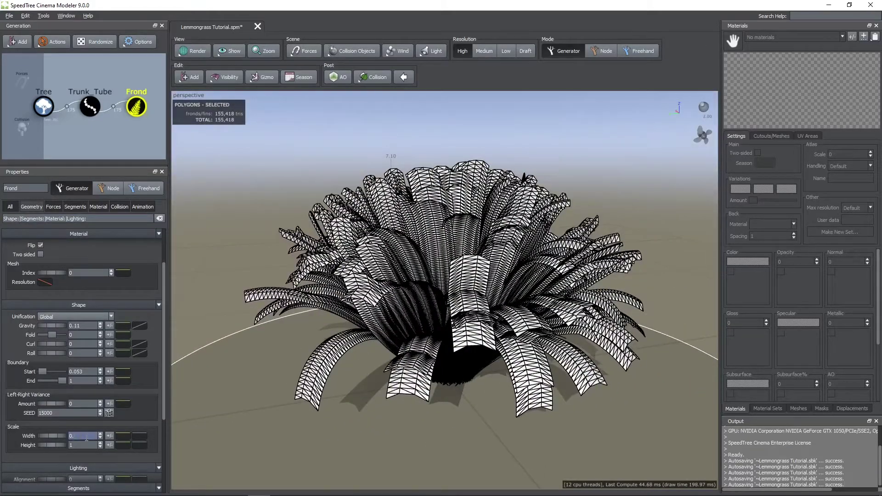
{"action": "type", "text": "05"}
{"action": "key", "text": "Return"}
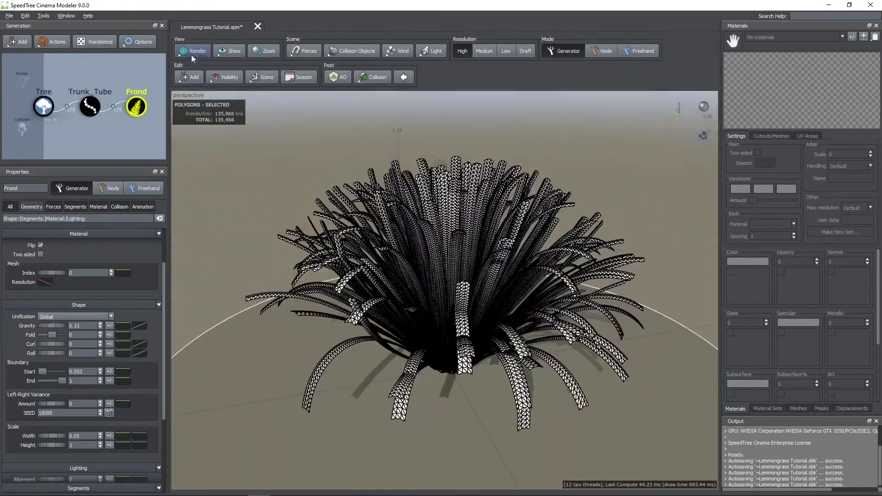
- Return the viewport from wireframe to shaded display and deselect the fronds
{"action": "left_click", "coordinate": [192, 52]}
{"action": "left_click", "coordinate": [200, 62]}
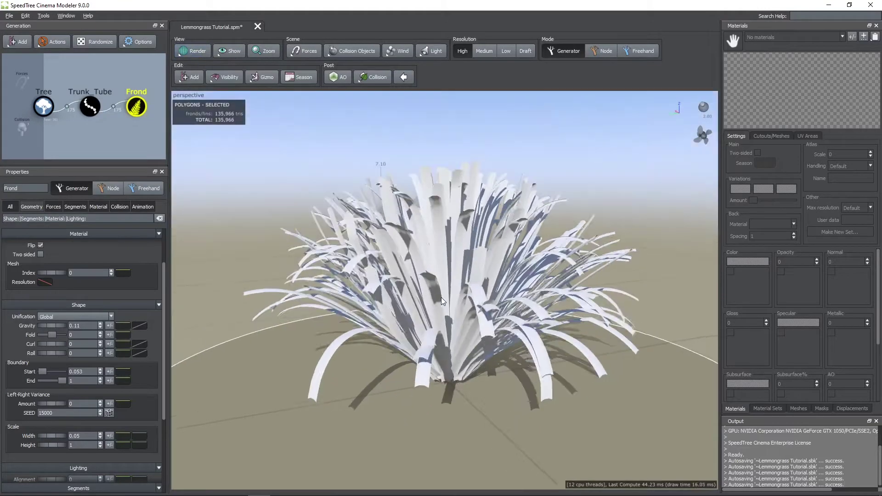
{"action": "left_click", "coordinate": [514, 252]}
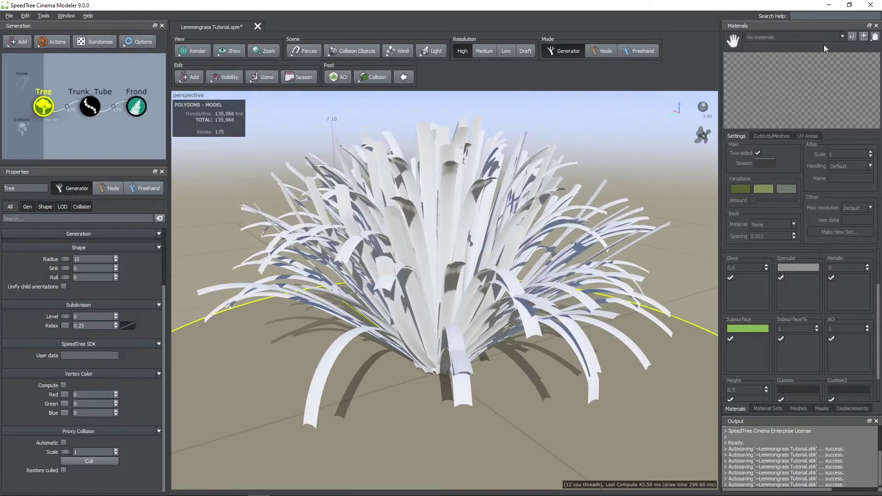
- Create a new leaf material from Leaf.png in the Lemmongrass Tutorial folder
{"action": "left_click", "coordinate": [864, 37]}
{"action": "left_click", "coordinate": [291, 125]}
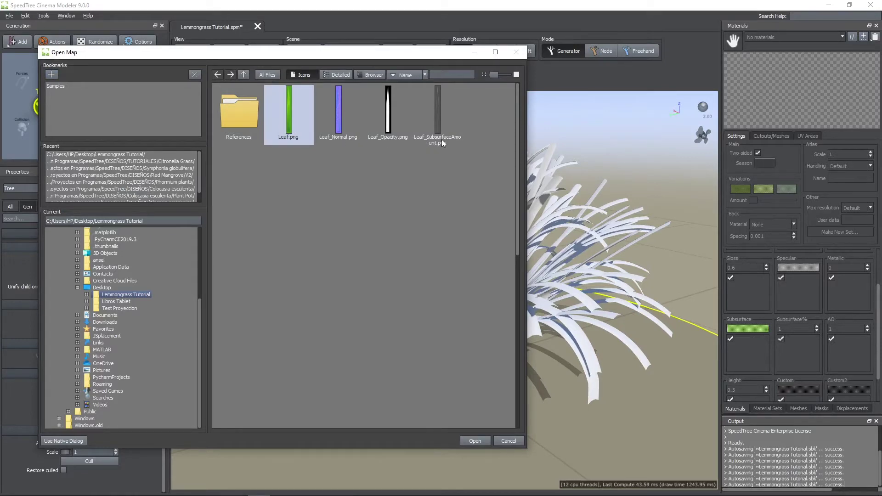
{"action": "left_click", "coordinate": [476, 443]}
{"action": "scroll", "coordinate": [763, 282], "scroll_direction": "up", "scroll_amount": 1}
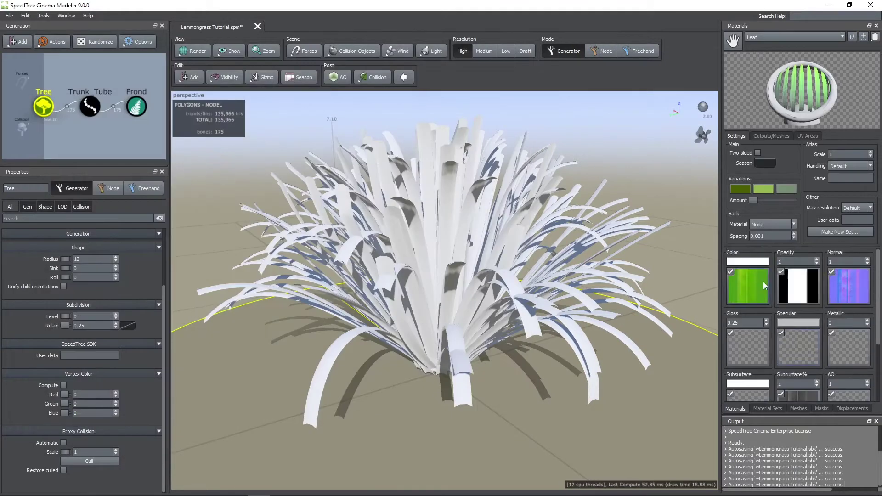
{"action": "scroll", "coordinate": [795, 354], "scroll_direction": "down", "scroll_amount": 2}
{"action": "scroll", "coordinate": [791, 357], "scroll_direction": "up", "scroll_amount": 2}
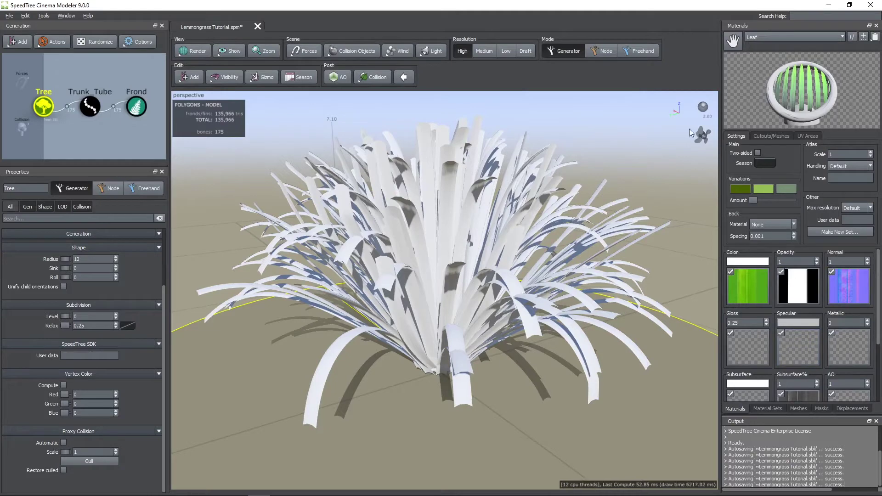
- Apply the Leaf material to the fronds and make it two-sided
{"action": "left_click_drag", "start_coordinate": [734, 42], "coordinate": [405, 273]}
{"action": "left_click", "coordinate": [758, 153]}
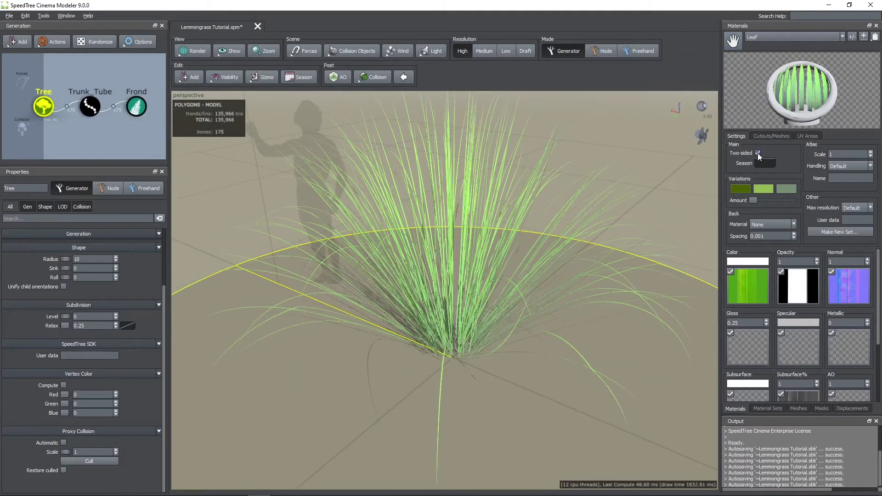
{"action": "left_click_drag", "start_coordinate": [552, 239], "coordinate": [341, 266]}
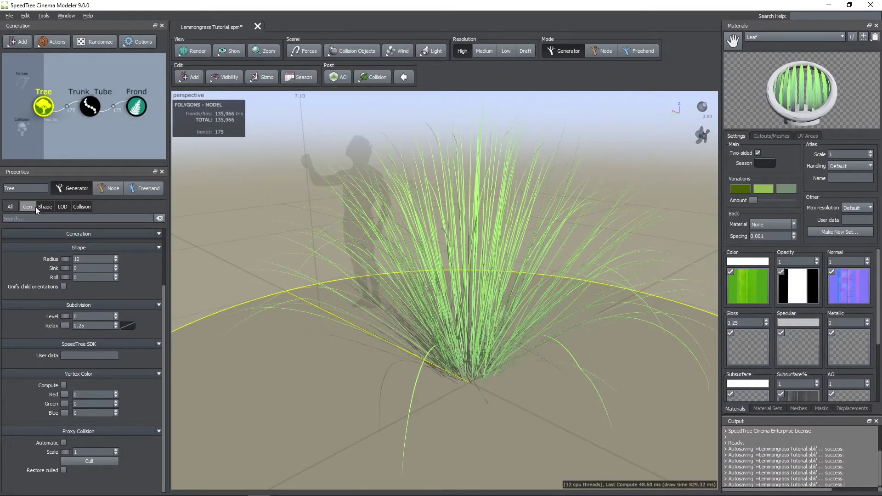
- Set the fronds' width scale to 0.35 and the Leaf material's normal strength to 0.5
{"action": "left_click", "coordinate": [136, 108]}
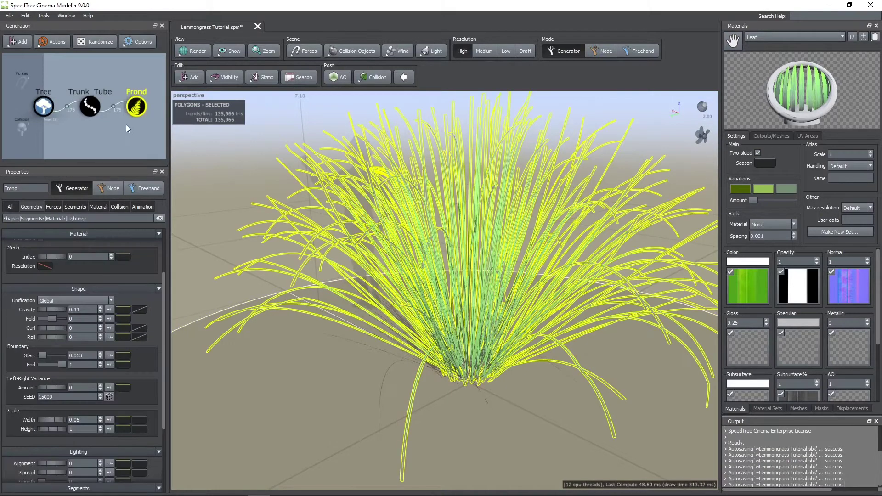
{"action": "scroll", "coordinate": [62, 381], "scroll_direction": "down", "scroll_amount": 2}
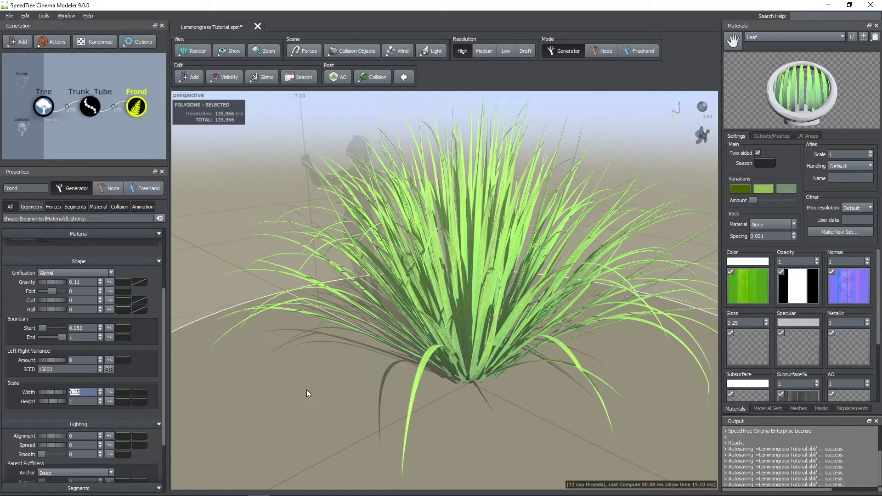
{"action": "left_click_drag", "start_coordinate": [307, 390], "coordinate": [481, 292]}
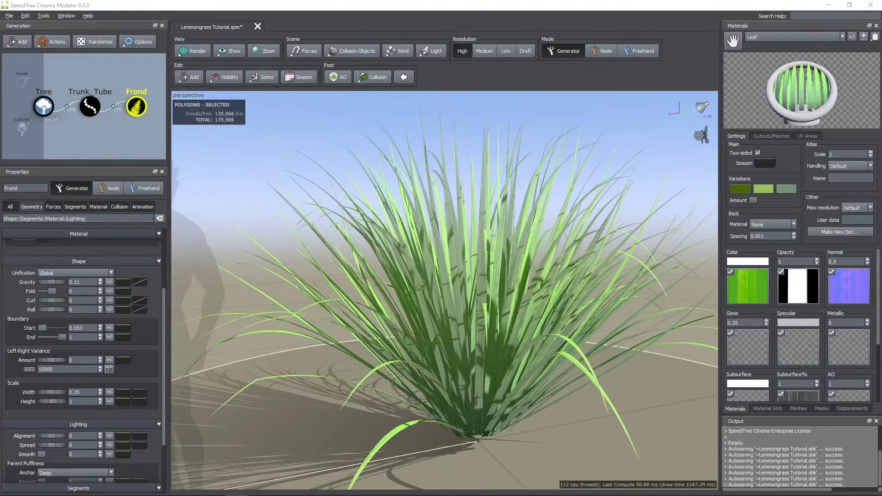
- Change the Leaf material's subsurface color to a bright yellow-green with hue 0.207 and full saturation
{"action": "left_click_drag", "start_coordinate": [222, 301], "coordinate": [393, 188]}
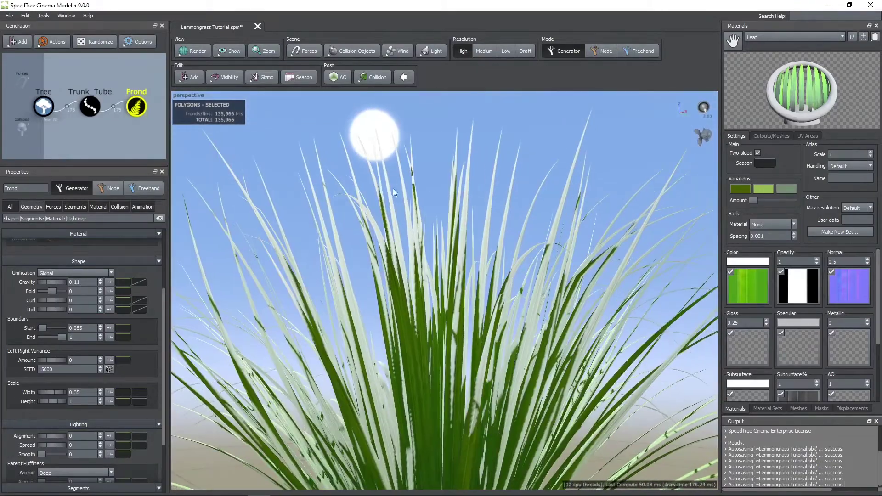
{"action": "scroll", "coordinate": [748, 351], "scroll_direction": "down", "scroll_amount": 2}
{"action": "left_click", "coordinate": [748, 330]}
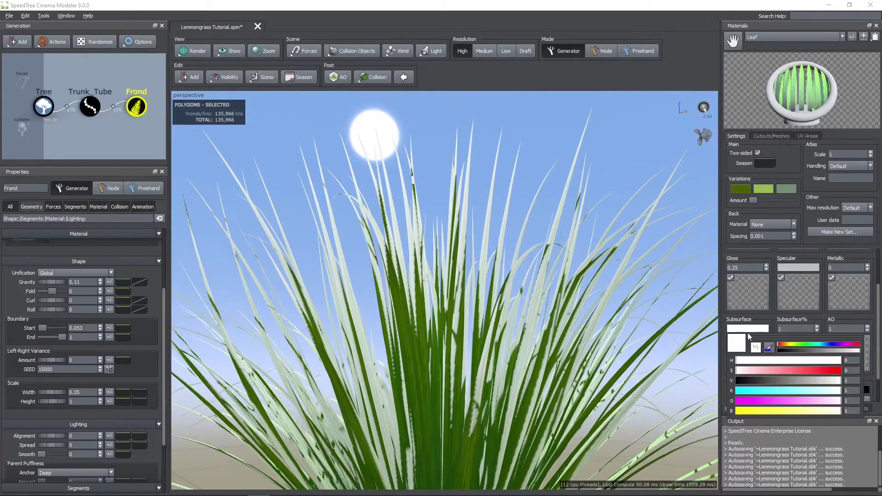
{"action": "left_click", "coordinate": [800, 345]}
{"action": "mouse_move", "coordinate": [800, 345]}
{"action": "left_mouse_down"}
{"action": "mouse_move", "coordinate": [825, 345]}
{"action": "mouse_move", "coordinate": [799, 350]}
{"action": "left_mouse_up"}
{"action": "left_click_drag", "start_coordinate": [800, 391], "coordinate": [816, 390]}
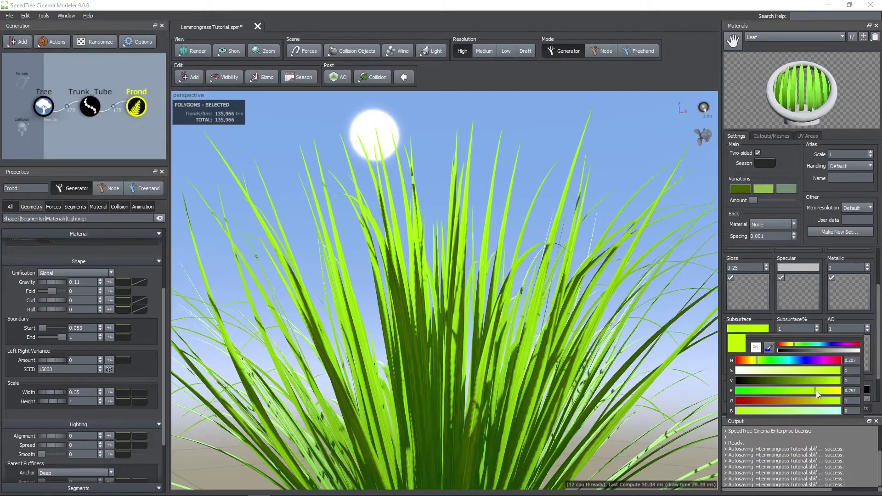
{"action": "left_click_drag", "start_coordinate": [694, 367], "coordinate": [504, 342]}
- Invert the Leaf_SubsurfaceAmount.png map used for the material's subsurface amount
{"action": "scroll", "coordinate": [504, 342], "scroll_direction": "up", "scroll_amount": 3}
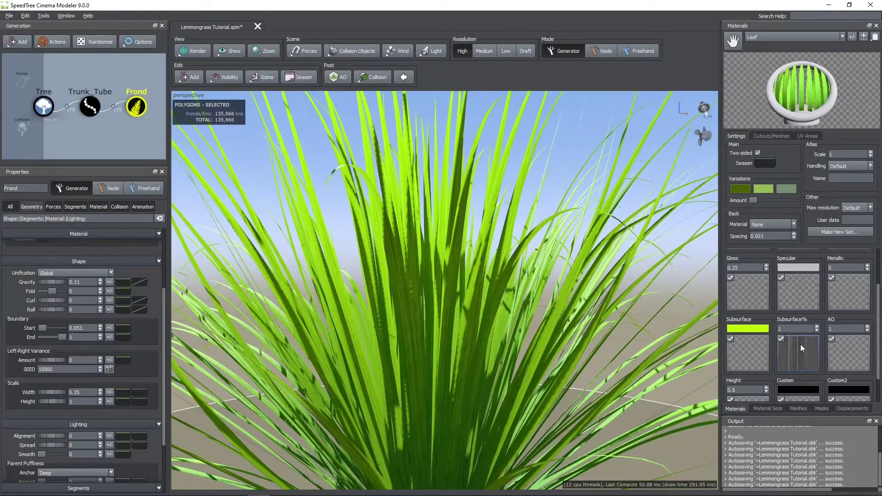
{"action": "left_click", "coordinate": [802, 348]}
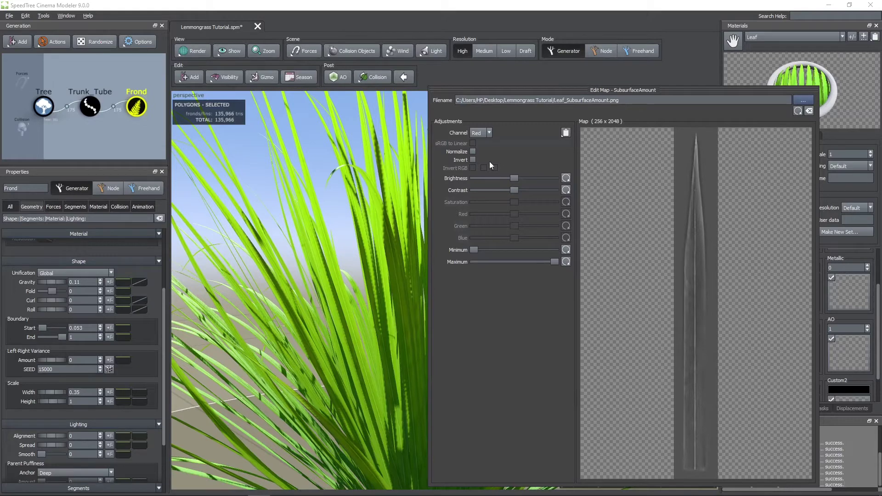
{"action": "left_click", "coordinate": [472, 160]}
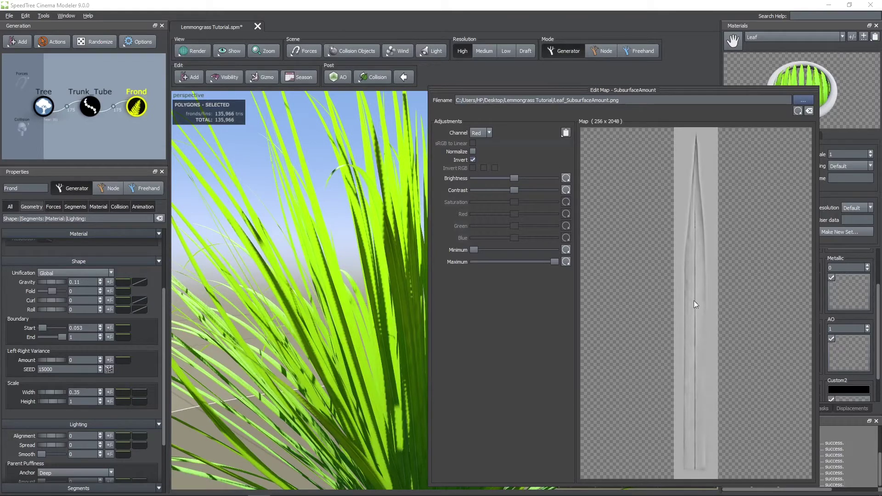
{"action": "left_click_drag", "start_coordinate": [529, 93], "coordinate": [598, 82]}
{"action": "mouse_move", "coordinate": [581, 168]}
{"action": "left_mouse_down"}
{"action": "mouse_move", "coordinate": [572, 164]}
{"action": "mouse_move", "coordinate": [609, 183]}
{"action": "mouse_move", "coordinate": [592, 186]}
{"action": "mouse_move", "coordinate": [570, 167]}
{"action": "left_mouse_up"}
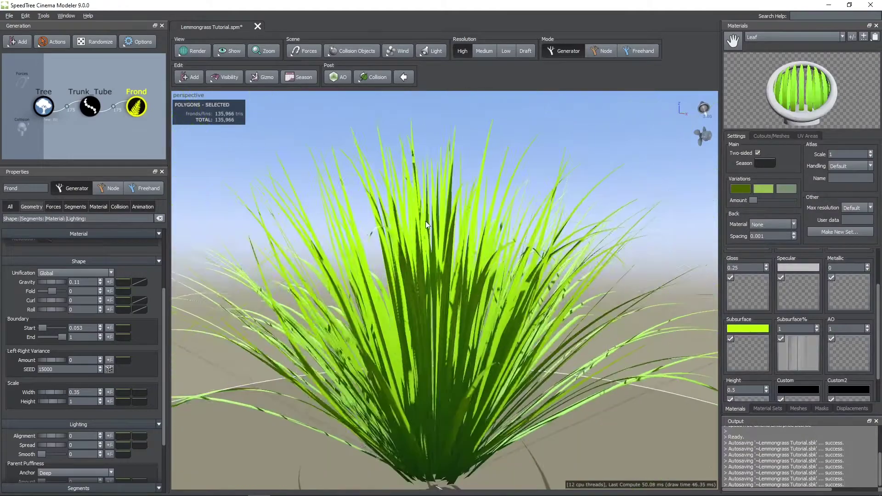
- Darken the Leaf material's subsurface color to a deeper yellow-green
{"action": "scroll", "coordinate": [426, 222], "scroll_direction": "up", "scroll_amount": 5}
{"action": "left_click", "coordinate": [748, 328]}
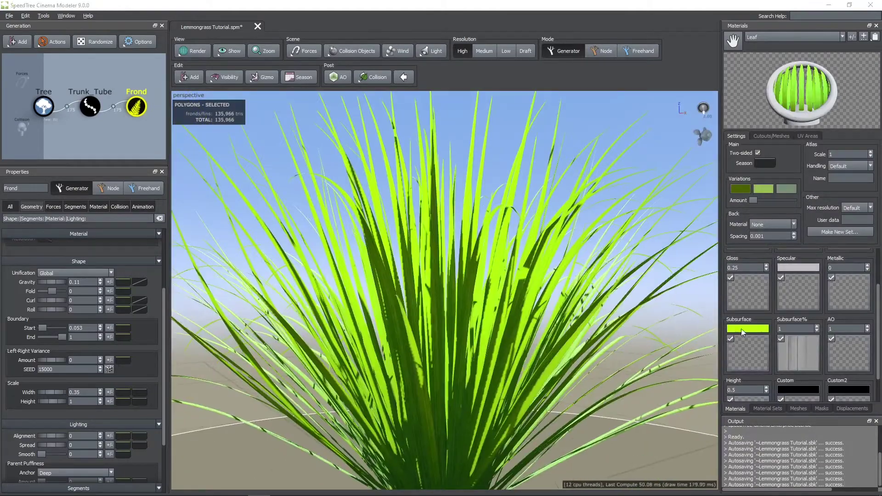
{"action": "left_click_drag", "start_coordinate": [824, 380], "coordinate": [807, 376]}
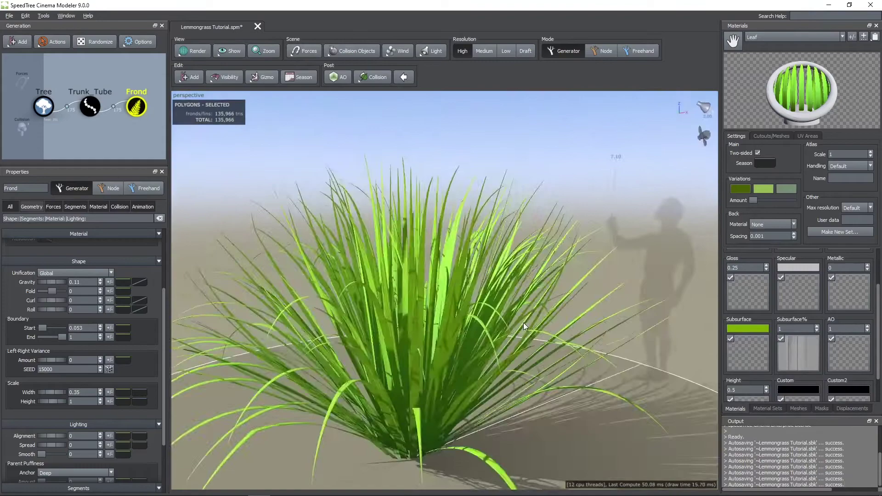
- Assign Leaf_Opacity.png as the Leaf material's gloss map
{"action": "left_click_drag", "start_coordinate": [523, 323], "coordinate": [569, 332]}
{"action": "scroll", "coordinate": [522, 320], "scroll_direction": "up", "scroll_amount": 5}
{"action": "scroll", "coordinate": [524, 305], "scroll_direction": "up", "scroll_amount": 8}
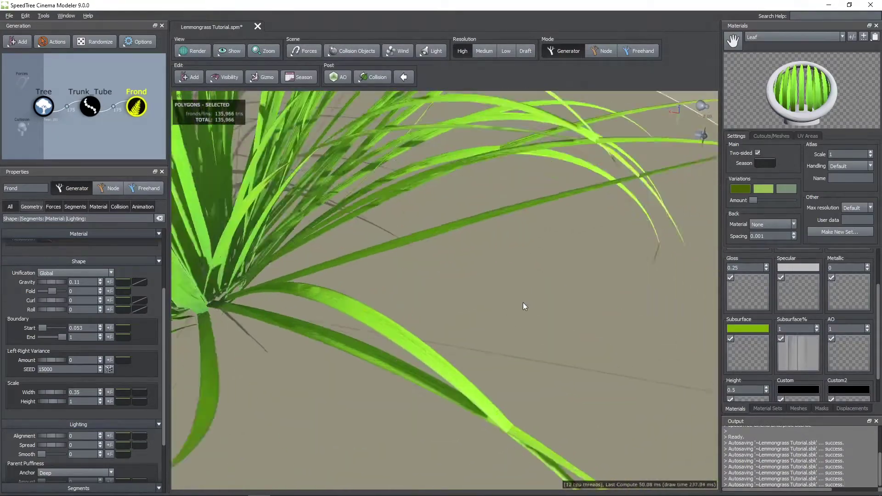
{"action": "scroll", "coordinate": [799, 312], "scroll_direction": "up", "scroll_amount": 2}
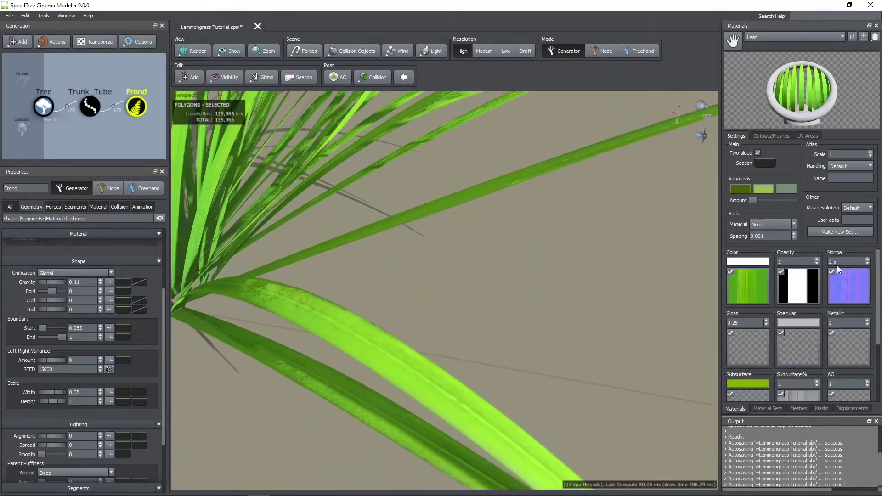
{"action": "left_click", "coordinate": [746, 342]}
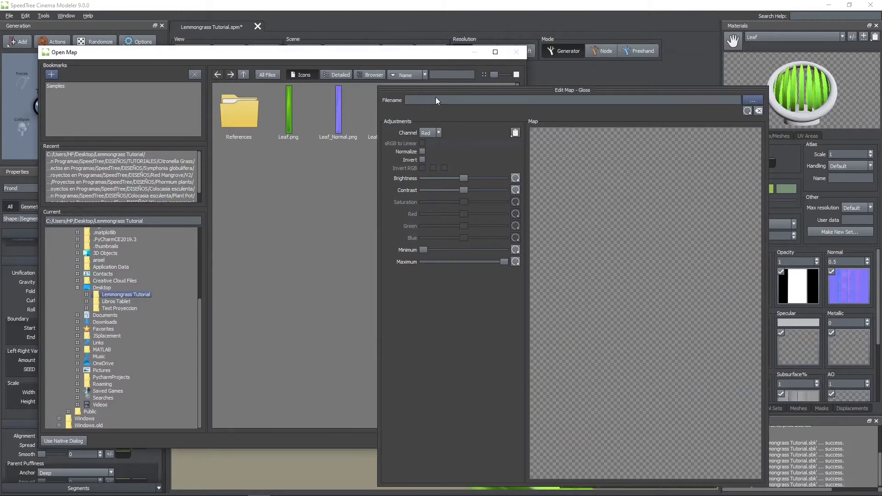
{"action": "left_click_drag", "start_coordinate": [279, 53], "coordinate": [229, 81]}
{"action": "double_click", "coordinate": [332, 141]}
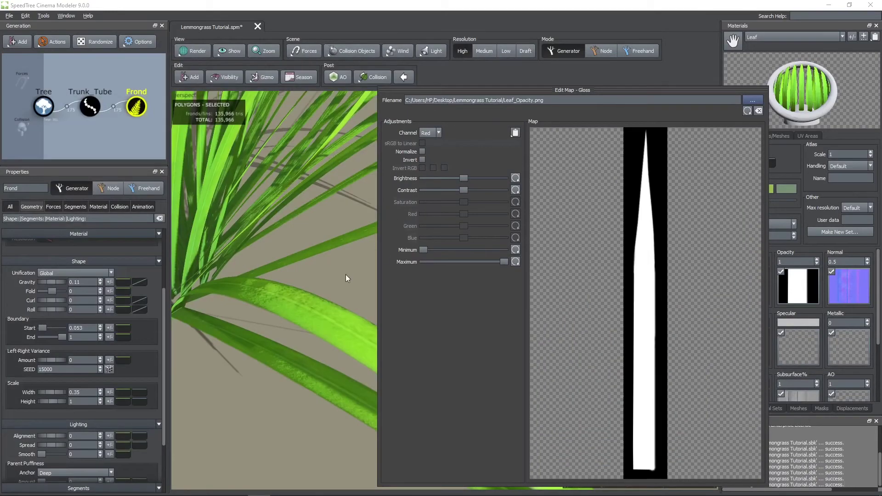
{"action": "left_click_drag", "start_coordinate": [450, 93], "coordinate": [452, 93]}
{"action": "left_click", "coordinate": [363, 279]}
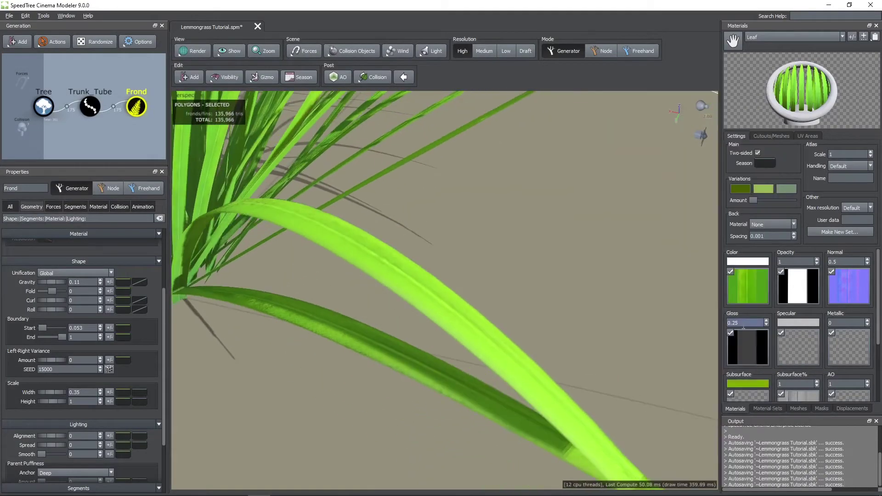
- Try a gloss value of 1 on the Leaf material and inspect the blades up close
{"action": "type", "text": "1"}
{"action": "scroll", "coordinate": [545, 299], "scroll_direction": "down", "scroll_amount": 3}
{"action": "left_click_drag", "start_coordinate": [545, 299], "coordinate": [286, 345]}
{"action": "scroll", "coordinate": [538, 333], "scroll_direction": "up", "scroll_amount": 3}
{"action": "left_click_drag", "start_coordinate": [214, 354], "coordinate": [248, 349]}
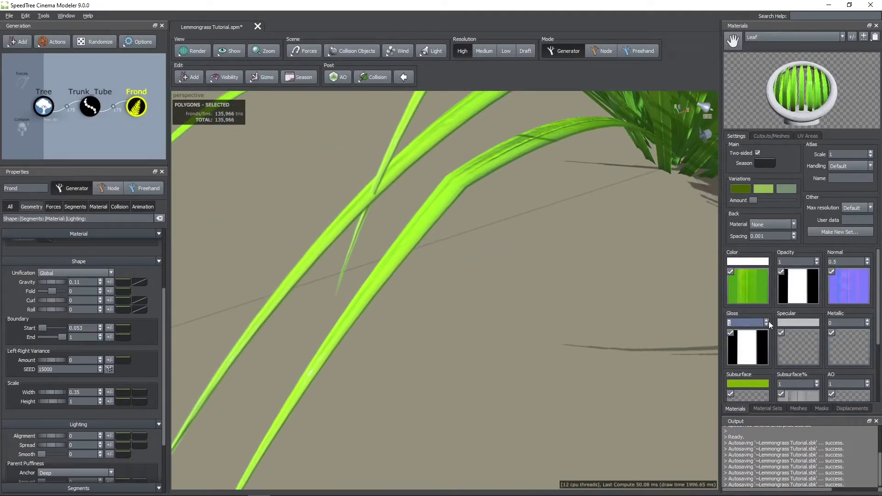
- Lower the Leaf material's gloss to 0.6
{"action": "left_click_drag", "start_coordinate": [769, 322], "coordinate": [767, 356]}
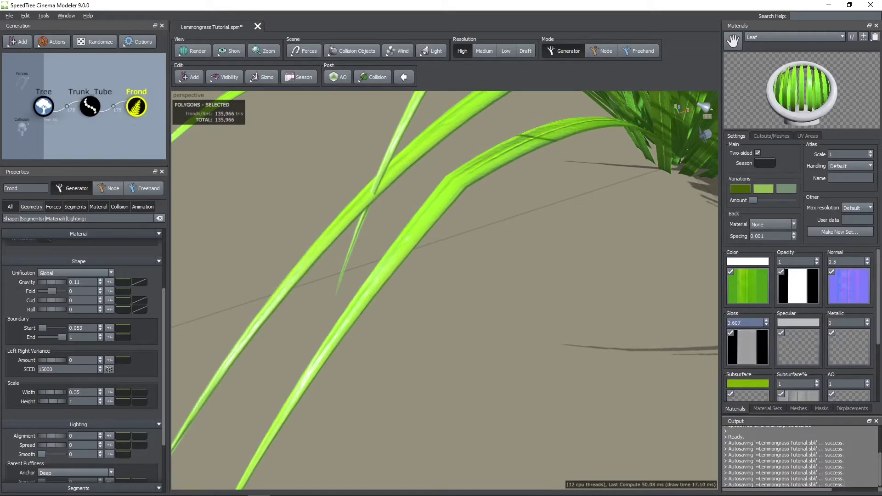
{"action": "type", "text": "0.6"}
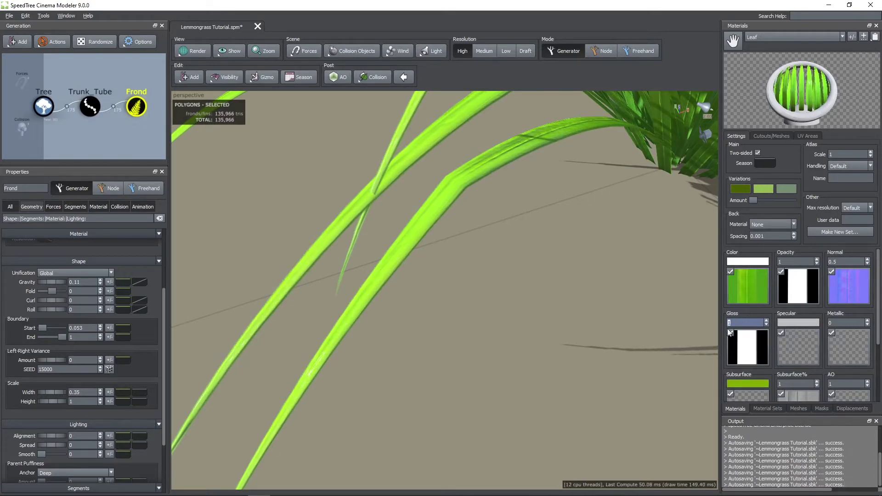
{"action": "key", "text": "Return"}
- Compare a gloss of 1 with 0.6 on the Leaf material, ending on 0.6
{"action": "left_click_drag", "start_coordinate": [376, 307], "coordinate": [572, 282]}
{"action": "double_click", "coordinate": [752, 323]}
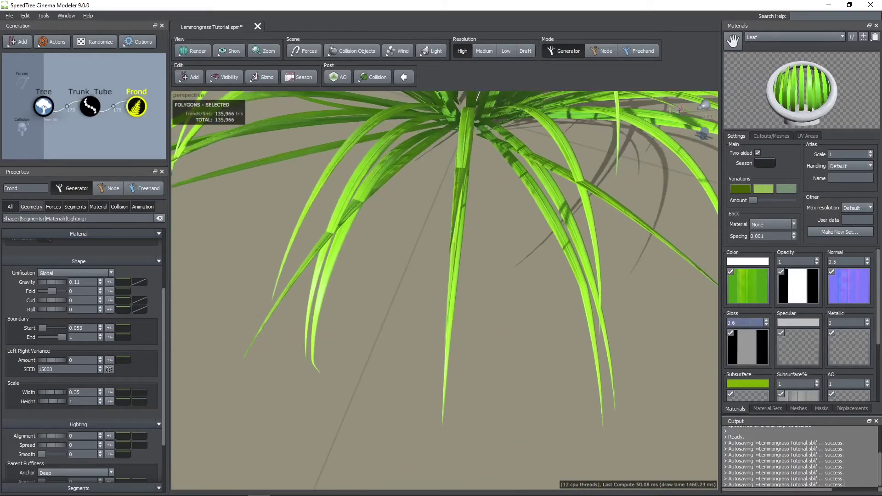
{"action": "type", "text": "1"}
{"action": "key", "text": "Return"}
{"action": "type", "text": "0.6"}
{"action": "key", "text": "Return"}
- Hide the Trunk_Tube generator's spine lines by setting its skin visibility to 0
{"action": "scroll", "coordinate": [443, 219], "scroll_direction": "down", "scroll_amount": 3}
{"action": "left_click_drag", "start_coordinate": [442, 218], "coordinate": [338, 300]}
{"action": "left_click_drag", "start_coordinate": [611, 300], "coordinate": [584, 267]}
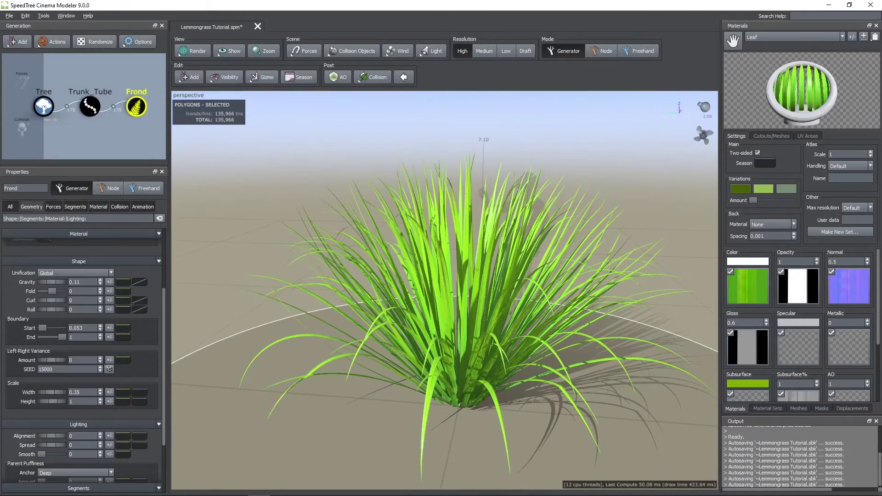
{"action": "left_click_drag", "start_coordinate": [278, 312], "coordinate": [360, 322]}
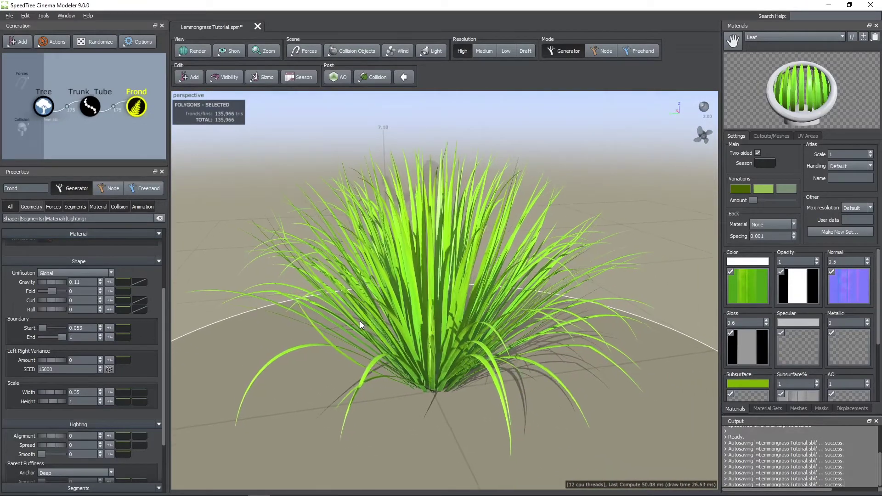
{"action": "scroll", "coordinate": [360, 322], "scroll_direction": "up", "scroll_amount": 1}
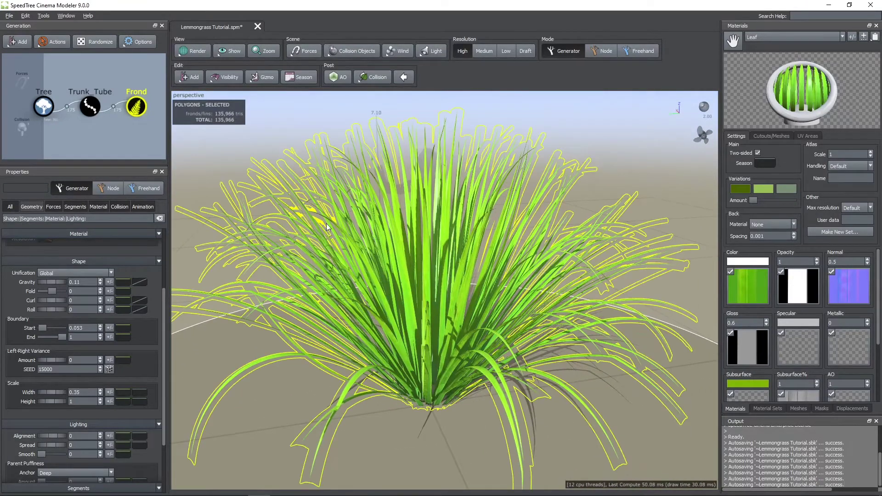
{"action": "left_click", "coordinate": [99, 112]}
{"action": "scroll", "coordinate": [59, 325], "scroll_direction": "up", "scroll_amount": 2}
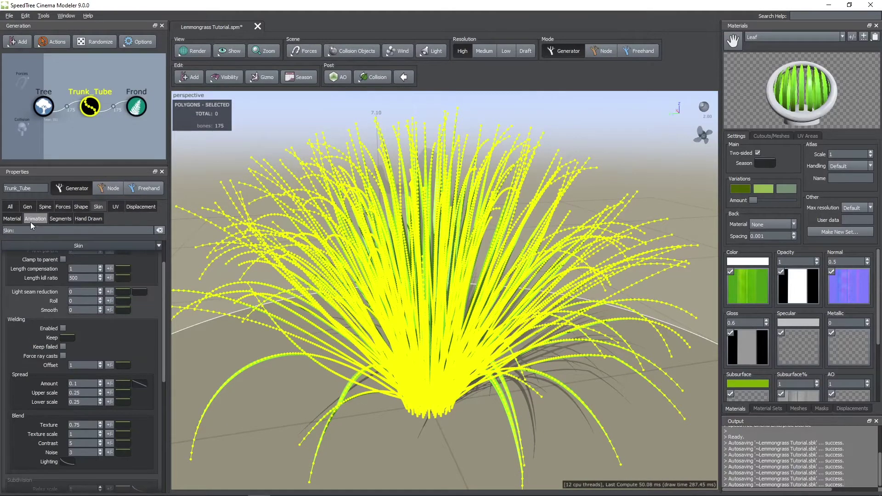
{"action": "left_click", "coordinate": [46, 208]}
{"action": "left_click_drag", "start_coordinate": [97, 266], "coordinate": [82, 268]}
{"action": "key", "text": "Return"}
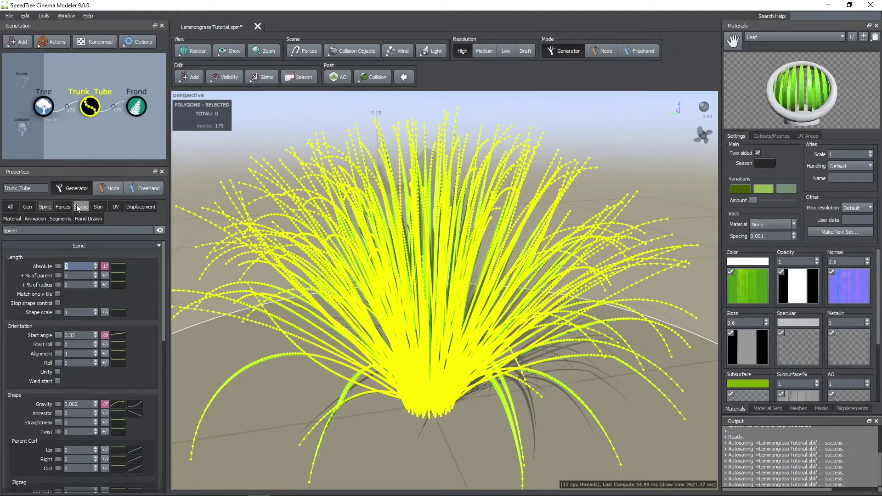
{"action": "left_click", "coordinate": [93, 208]}
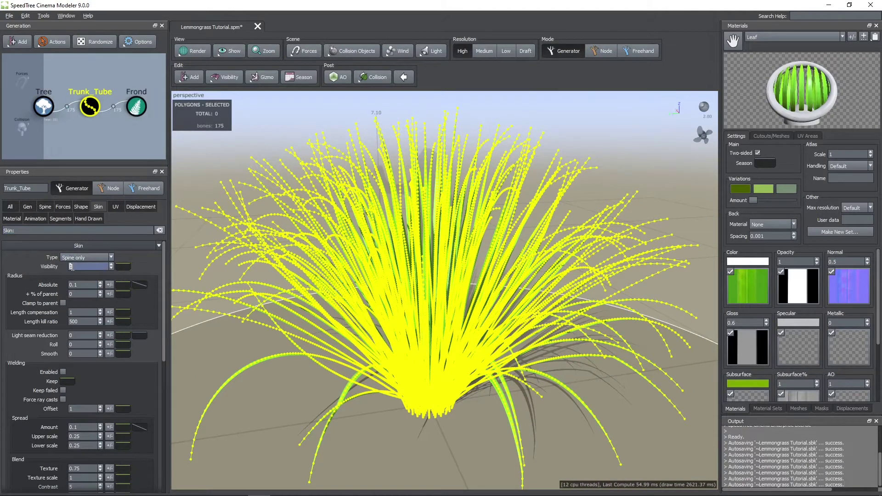
{"action": "key", "text": "Return"}
{"action": "left_click_drag", "start_coordinate": [184, 290], "coordinate": [248, 288]}
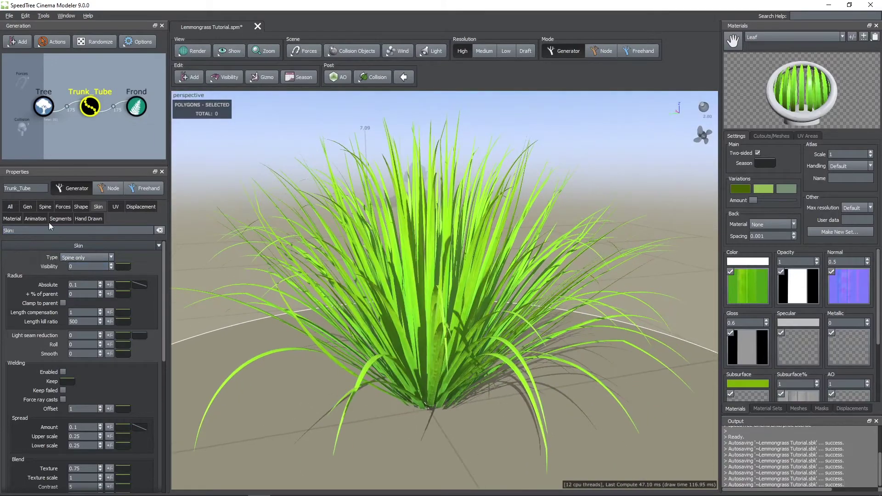
- Reduce the variance of Trunk_Tube's absolute spine length to about 0.04
{"action": "left_click", "coordinate": [50, 208]}
{"action": "left_click", "coordinate": [105, 266]}
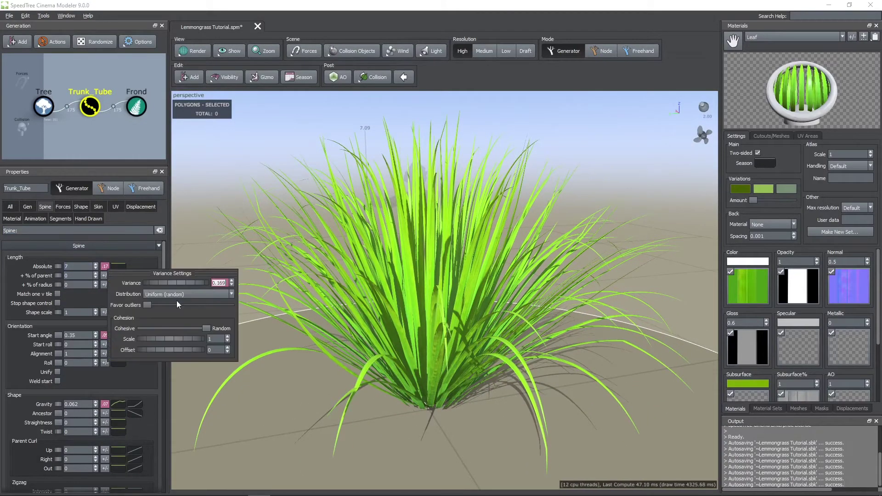
{"action": "left_click_drag", "start_coordinate": [164, 284], "coordinate": [76, 304]}
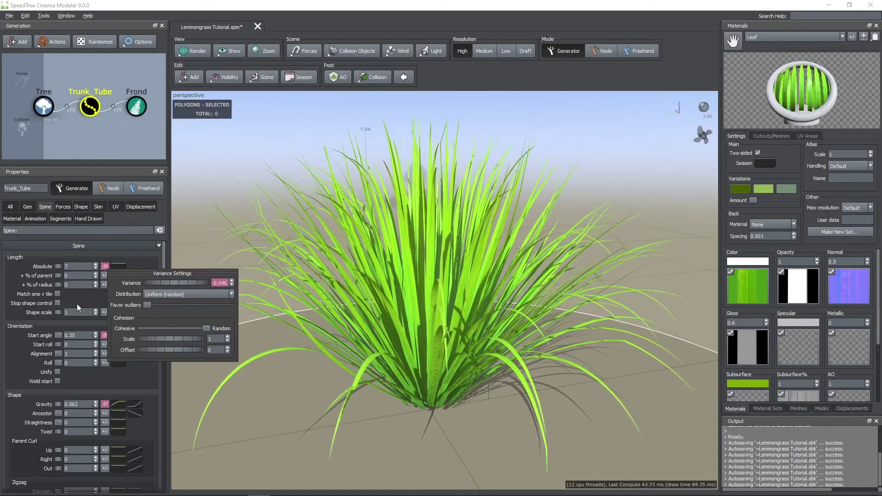
{"action": "left_click_drag", "start_coordinate": [275, 305], "coordinate": [324, 306]}
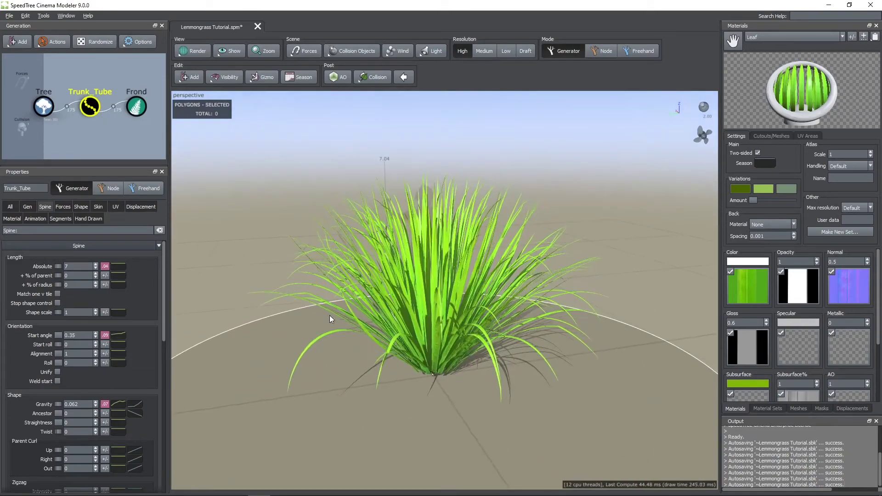
- Switch the viewport to Scribed rendering to inspect the plant's polygon mesh
{"action": "left_click", "coordinate": [197, 54]}
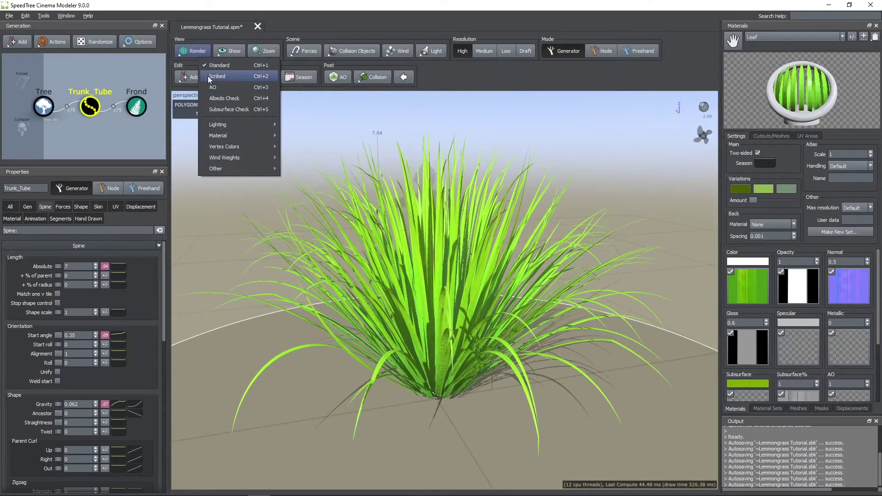
{"action": "left_click", "coordinate": [211, 75]}
{"action": "left_click_drag", "start_coordinate": [282, 189], "coordinate": [366, 227]}
{"action": "left_click_drag", "start_coordinate": [428, 236], "coordinate": [404, 344]}
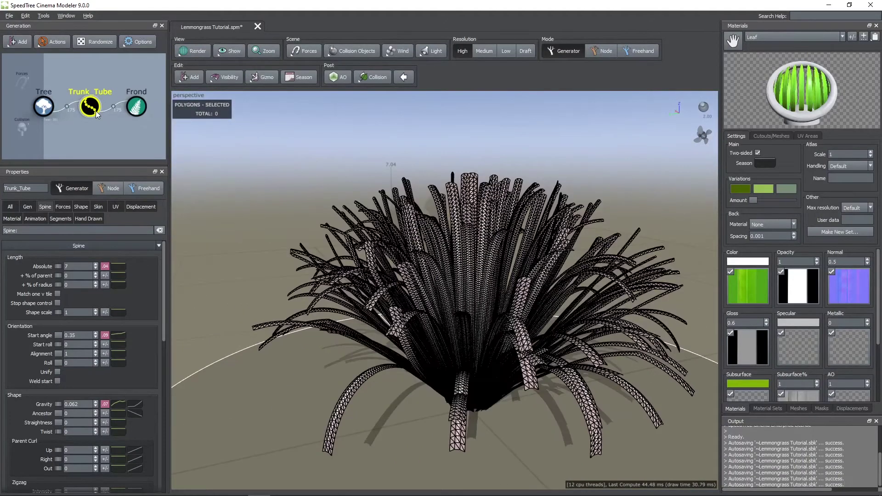
- Reduce Trunk_Tube's length segments by setting the relative value to 1.48 and optimization to 0.06
{"action": "left_click", "coordinate": [64, 219]}
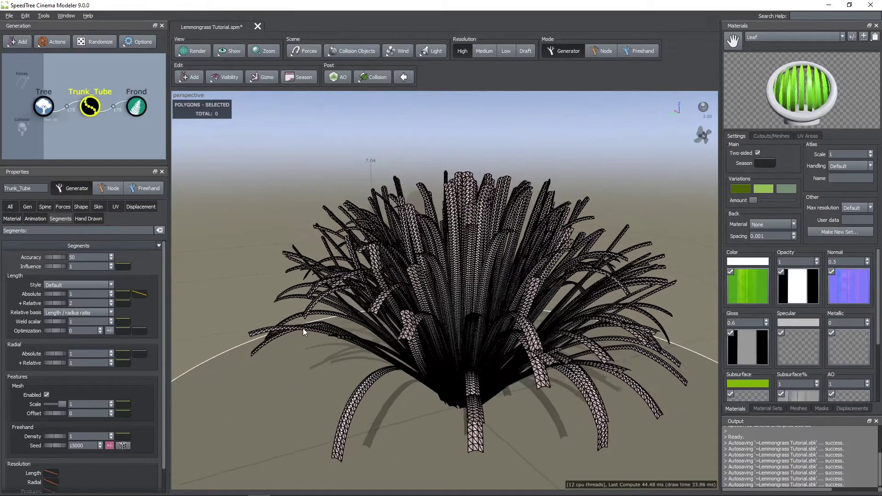
{"action": "left_click_drag", "start_coordinate": [303, 328], "coordinate": [297, 323]}
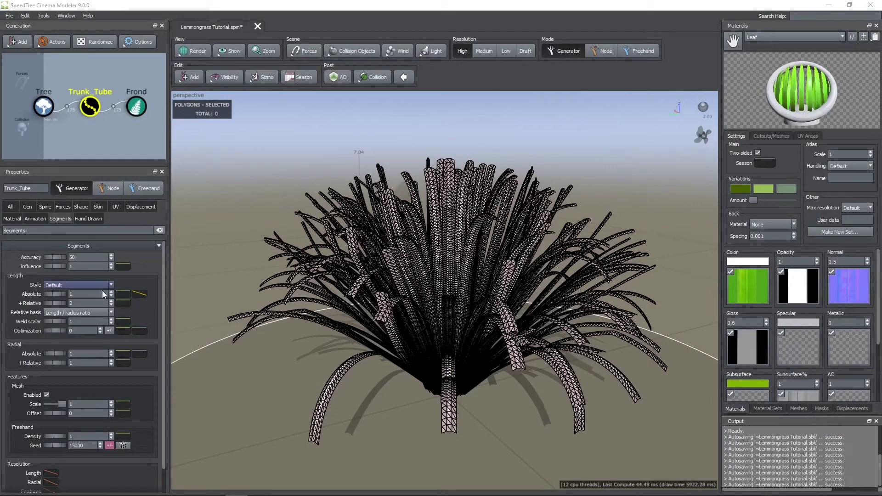
{"action": "left_click_drag", "start_coordinate": [62, 301], "coordinate": [2, 297]}
{"action": "left_click_drag", "start_coordinate": [69, 304], "coordinate": [66, 303]}
{"action": "left_click_drag", "start_coordinate": [387, 382], "coordinate": [331, 349]}
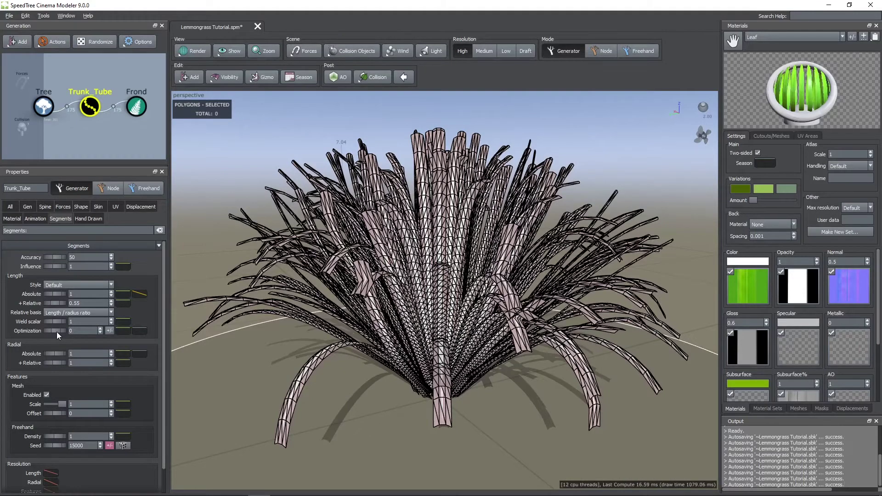
{"action": "left_click_drag", "start_coordinate": [57, 332], "coordinate": [92, 307]}
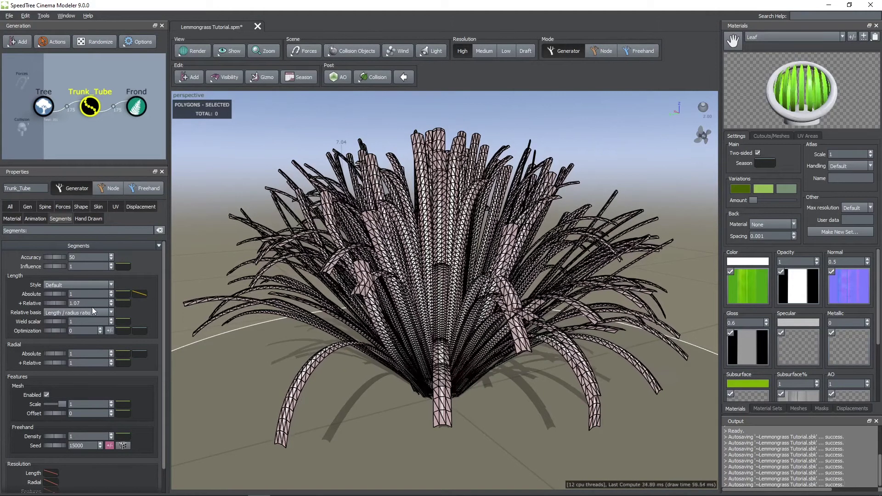
{"action": "left_click_drag", "start_coordinate": [58, 331], "coordinate": [57, 330]}
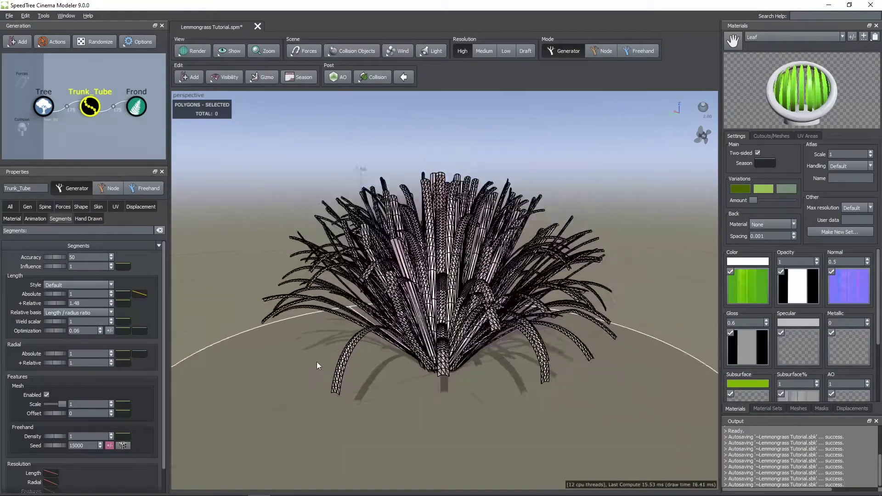
{"action": "scroll", "coordinate": [322, 363], "scroll_direction": "up", "scroll_amount": 6}
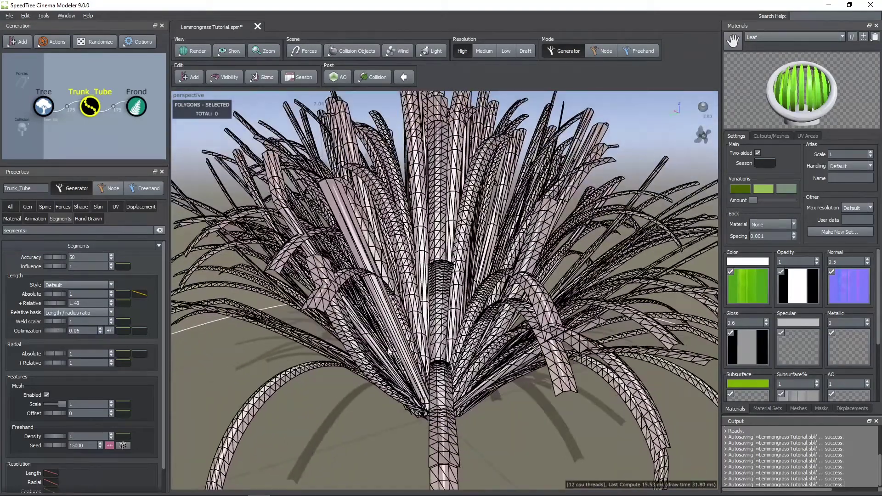
{"action": "scroll", "coordinate": [204, 186], "scroll_direction": "down", "scroll_amount": 5}
- Deselect the generator and return the viewport to Standard rendering
{"action": "left_click", "coordinate": [213, 126]}
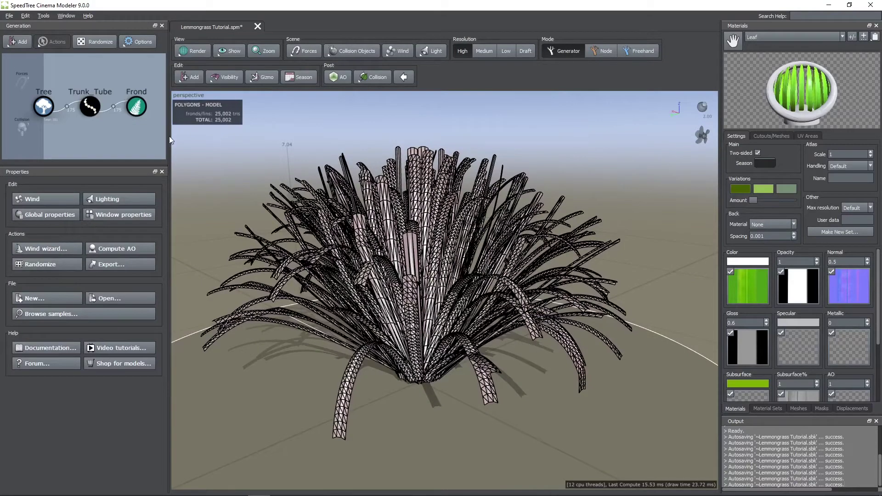
{"action": "left_click", "coordinate": [198, 51]}
{"action": "left_click", "coordinate": [216, 60]}
{"action": "mouse_move", "coordinate": [437, 248]}
{"action": "left_mouse_down"}
{"action": "mouse_move", "coordinate": [344, 225]}
{"action": "mouse_move", "coordinate": [413, 255]}
{"action": "mouse_move", "coordinate": [405, 248]}
{"action": "left_mouse_up"}
{"action": "scroll", "coordinate": [412, 256], "scroll_direction": "up", "scroll_amount": 2}
- Duplicate the Trunk_Tube generator with its Frond and connect the copy to the Tree node
{"action": "left_click", "coordinate": [93, 110]}
{"action": "key", "text": "ctrl+c"}
{"action": "left_click", "coordinate": [117, 134]}
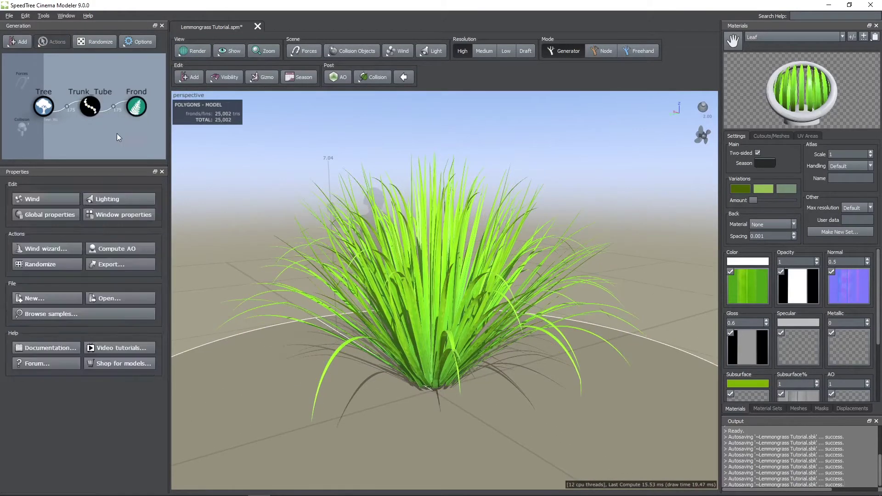
{"action": "key", "text": "ctrl+v"}
{"action": "left_click_drag", "start_coordinate": [90, 152], "coordinate": [45, 110]}
- Set the duplicated Trunk_Tube's number per step to 35
{"action": "left_click", "coordinate": [90, 106]}
{"action": "left_click", "coordinate": [28, 206]}
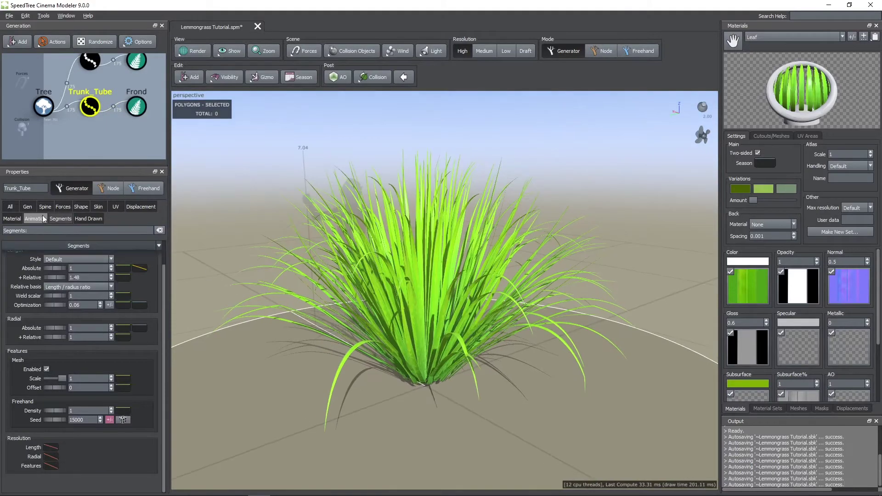
{"action": "double_click", "coordinate": [84, 294]}
{"action": "type", "text": "35"}
{"action": "key", "text": "Return"}
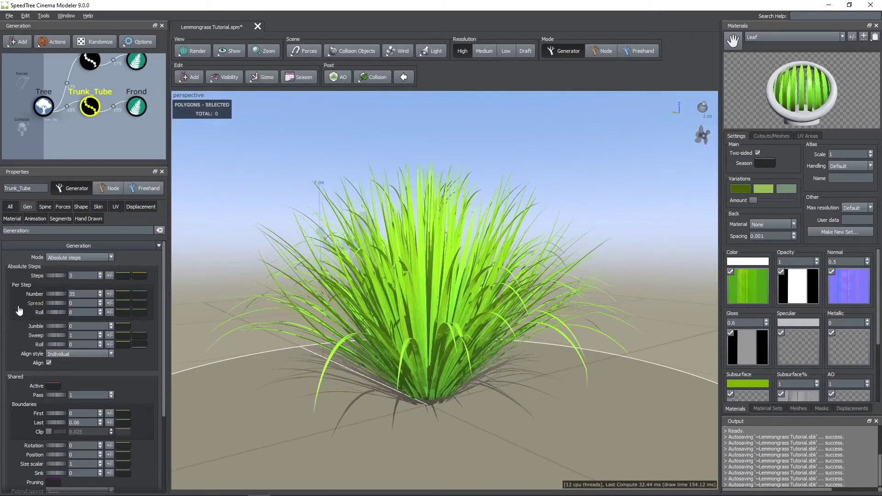
- Set the duplicated Trunk_Tube's spine start angle to 0.215 and absolute length to 3.979
{"action": "left_click", "coordinate": [45, 206]}
{"action": "left_click_drag", "start_coordinate": [257, 338], "coordinate": [211, 338]}
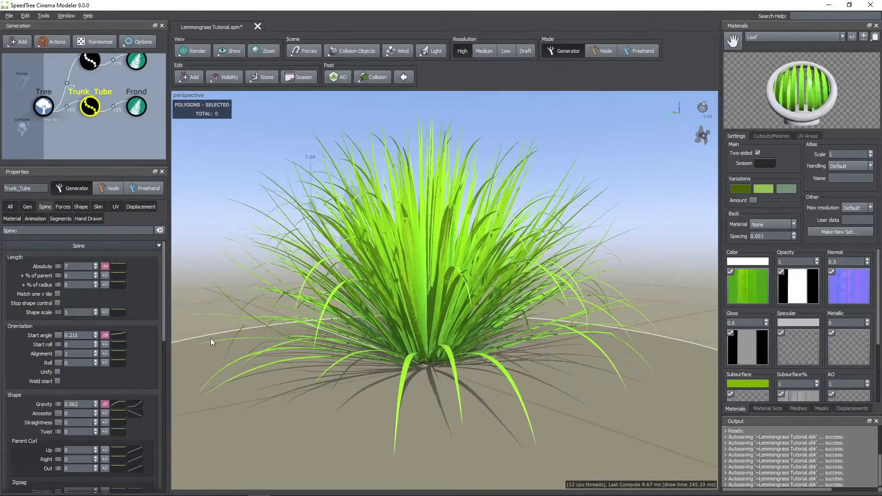
{"action": "left_click_drag", "start_coordinate": [58, 267], "coordinate": [28, 266]}
- Widen the leaves of the duplicated Frond generator to a width scale of 0.56
{"action": "scroll", "coordinate": [263, 280], "scroll_direction": "up", "scroll_amount": 5}
{"action": "scroll", "coordinate": [405, 282], "scroll_direction": "up", "scroll_amount": 3}
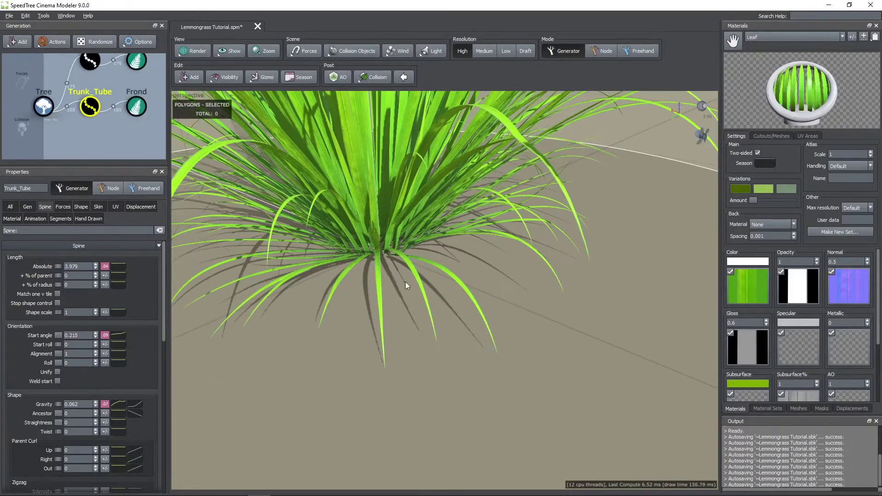
{"action": "left_click", "coordinate": [136, 107]}
{"action": "scroll", "coordinate": [20, 383], "scroll_direction": "down", "scroll_amount": 4}
{"action": "scroll", "coordinate": [20, 382], "scroll_direction": "down", "scroll_amount": 1}
{"action": "left_click_drag", "start_coordinate": [51, 409], "coordinate": [62, 410]}
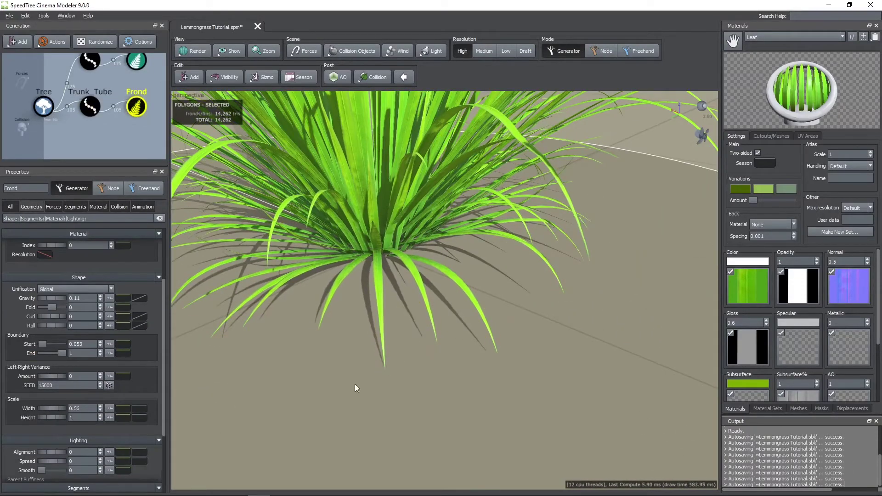
- Lower the duplicated Trunk_Tube's spine gravity to 0.027
{"action": "scroll", "coordinate": [355, 384], "scroll_direction": "down", "scroll_amount": 5}
{"action": "left_click_drag", "start_coordinate": [355, 384], "coordinate": [371, 319]}
{"action": "scroll", "coordinate": [370, 319], "scroll_direction": "up", "scroll_amount": 3}
{"action": "left_click", "coordinate": [90, 106]}
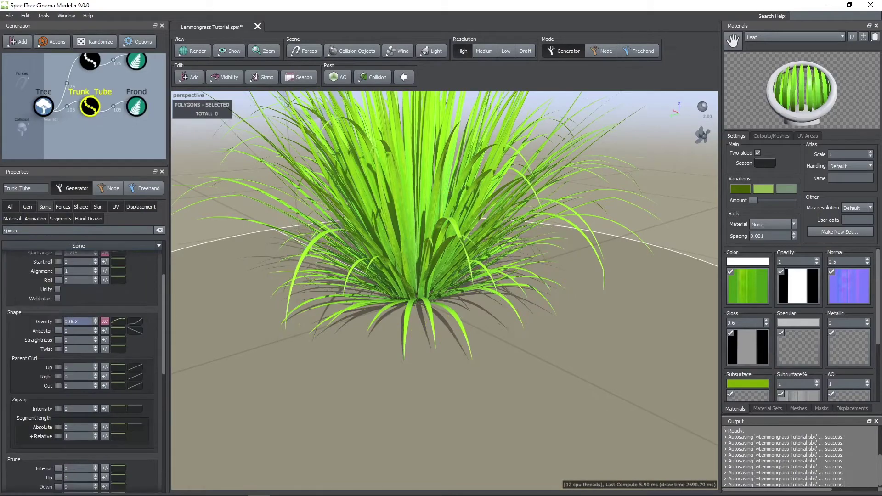
- Thin out the duplicated Trunk_Tube by setting its number per step to 25
{"action": "left_click", "coordinate": [28, 207]}
{"action": "double_click", "coordinate": [83, 294]}
{"action": "type", "text": "25"}
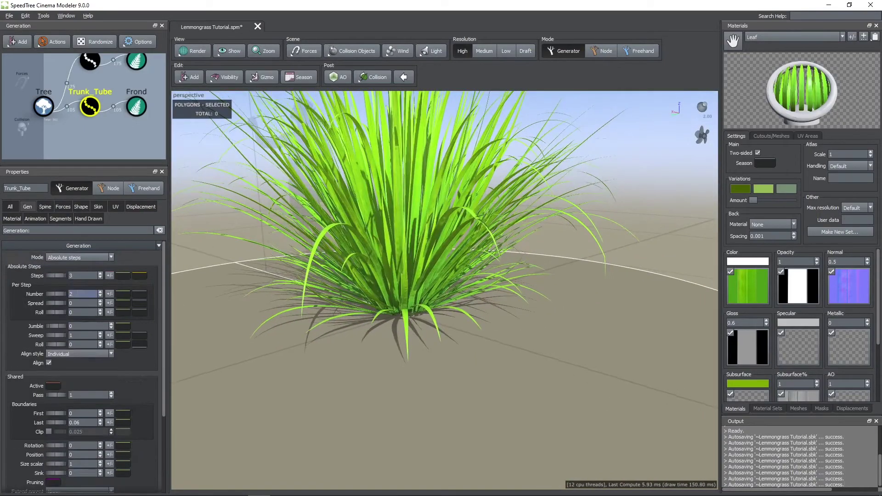
{"action": "key", "text": "Return"}
- Slightly lower the brightness and reduce the saturation of the Leaf.png color map in the Leaf material
{"action": "middle_click_drag", "start_coordinate": [226, 279], "coordinate": [331, 315]}
{"action": "scroll", "coordinate": [332, 315], "scroll_direction": "down", "scroll_amount": 4}
{"action": "left_click_drag", "start_coordinate": [363, 280], "coordinate": [398, 328]}
{"action": "scroll", "coordinate": [398, 328], "scroll_direction": "up", "scroll_amount": 4}
{"action": "left_click", "coordinate": [45, 207]}
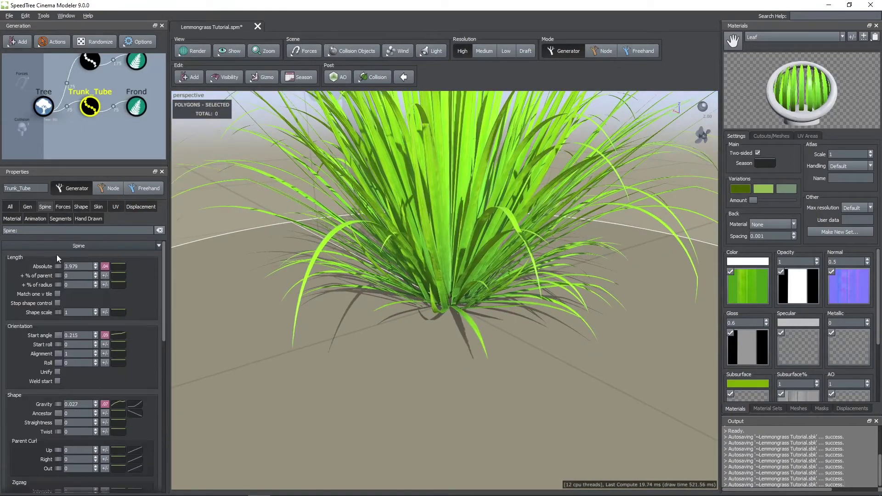
{"action": "scroll", "coordinate": [321, 317], "scroll_direction": "down", "scroll_amount": 4}
{"action": "left_click_drag", "start_coordinate": [322, 317], "coordinate": [470, 330]}
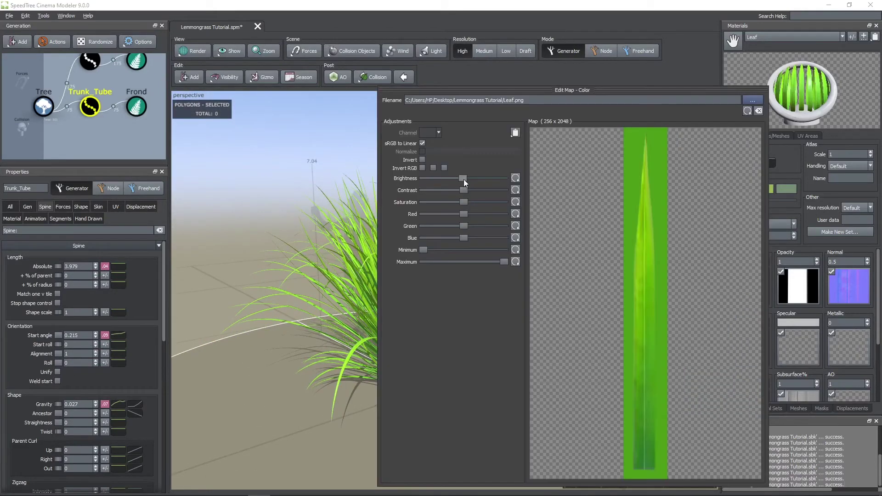
{"action": "left_click_drag", "start_coordinate": [464, 180], "coordinate": [441, 202]}
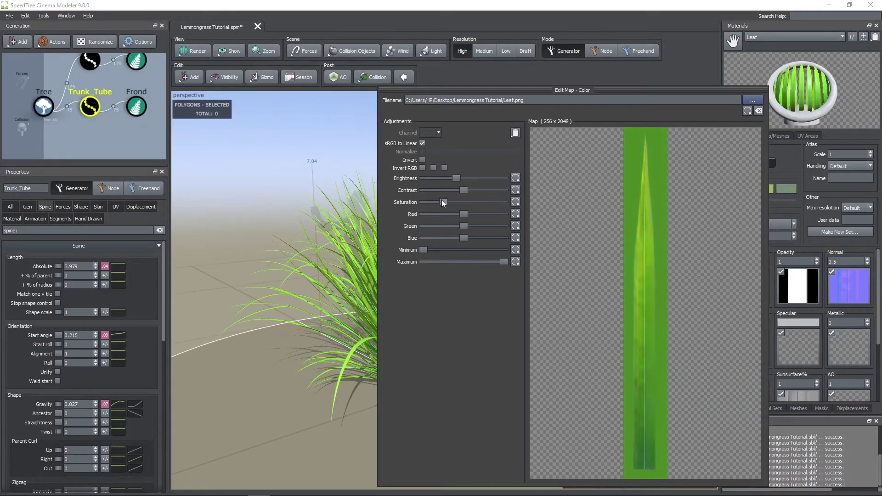
{"action": "left_click_drag", "start_coordinate": [401, 92], "coordinate": [486, 90]}
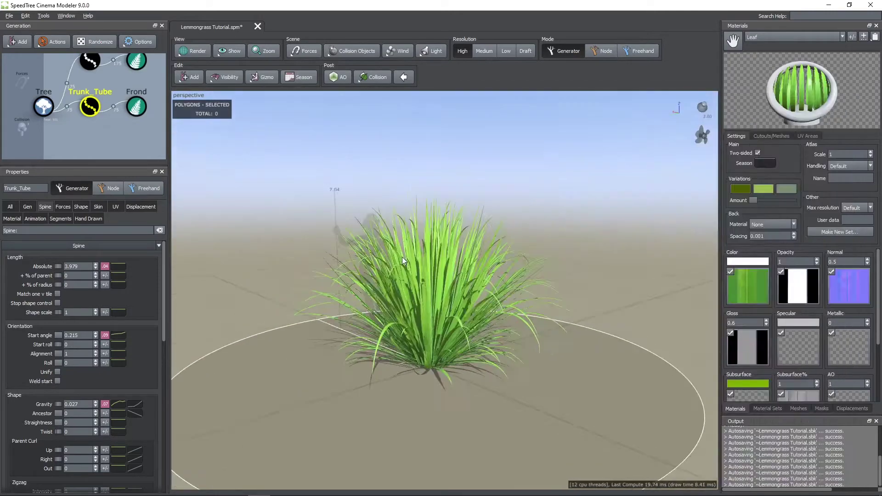
- Add a variance of 0.02 to the per-step roll of the upper Trunk_Tube generator
{"action": "scroll", "coordinate": [414, 274], "scroll_direction": "up", "scroll_amount": 4}
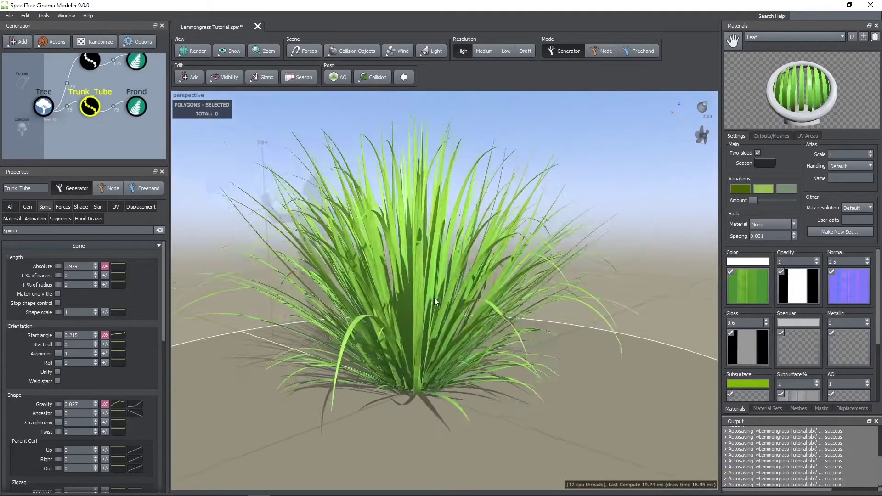
{"action": "mouse_move", "coordinate": [435, 297]}
{"action": "left_mouse_down"}
{"action": "mouse_move", "coordinate": [442, 373]}
{"action": "mouse_move", "coordinate": [391, 303]}
{"action": "left_mouse_up"}
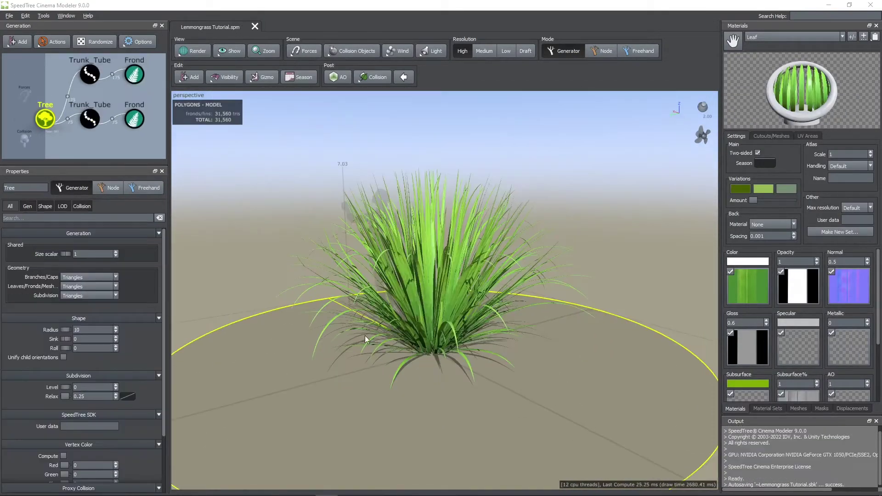
{"action": "left_click_drag", "start_coordinate": [365, 335], "coordinate": [366, 310]}
{"action": "left_click", "coordinate": [343, 294]}
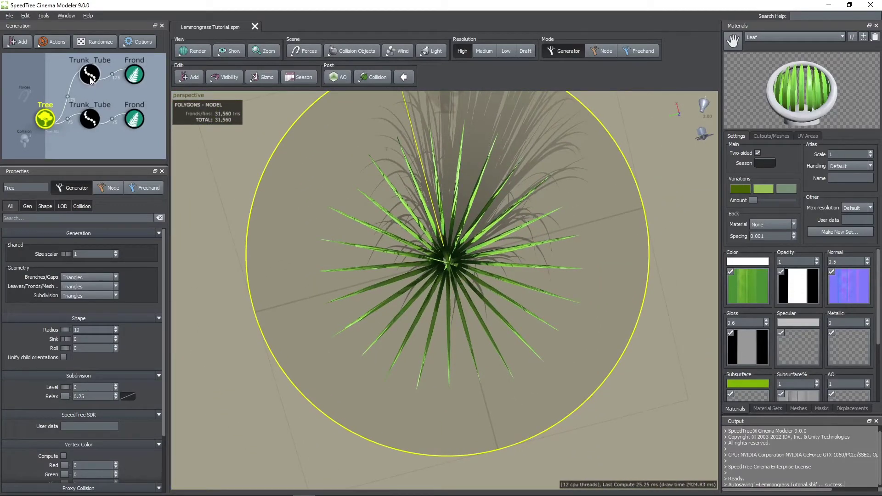
{"action": "left_click", "coordinate": [27, 206]}
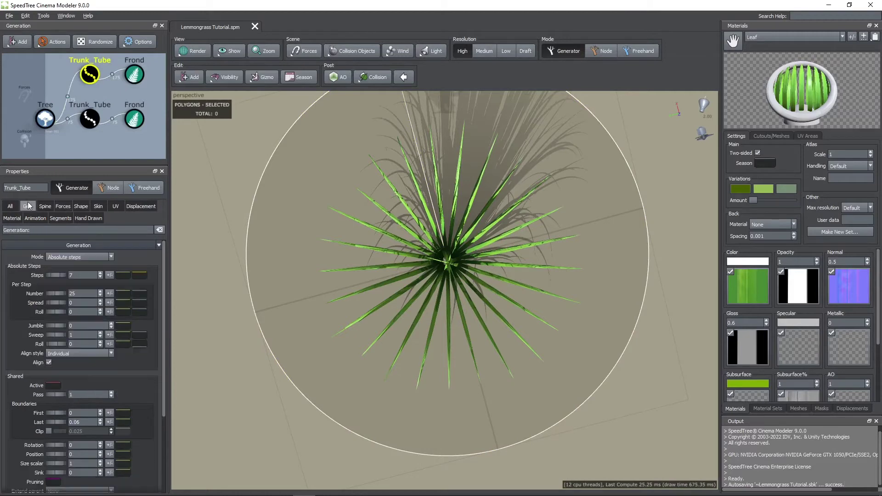
{"action": "left_click", "coordinate": [109, 313]}
{"action": "left_click_drag", "start_coordinate": [154, 327], "coordinate": [176, 327]}
{"action": "left_click_drag", "start_coordinate": [313, 324], "coordinate": [440, 228]}
- Add a Gnarl force to the scene with the upper Trunk_Tube selected, placing it beside the plant
{"action": "right_click", "coordinate": [89, 78]}
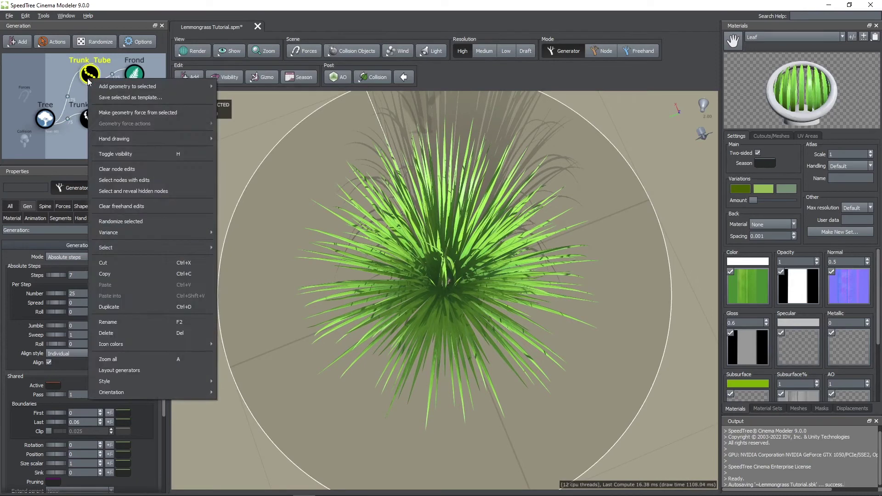
{"action": "right_click", "coordinate": [335, 169]}
{"action": "mouse_move", "coordinate": [373, 189]}
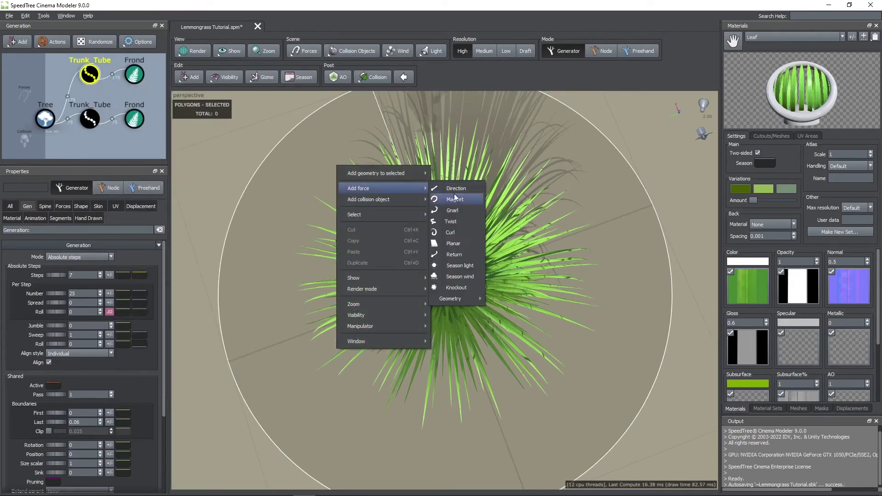
{"action": "left_click", "coordinate": [459, 210]}
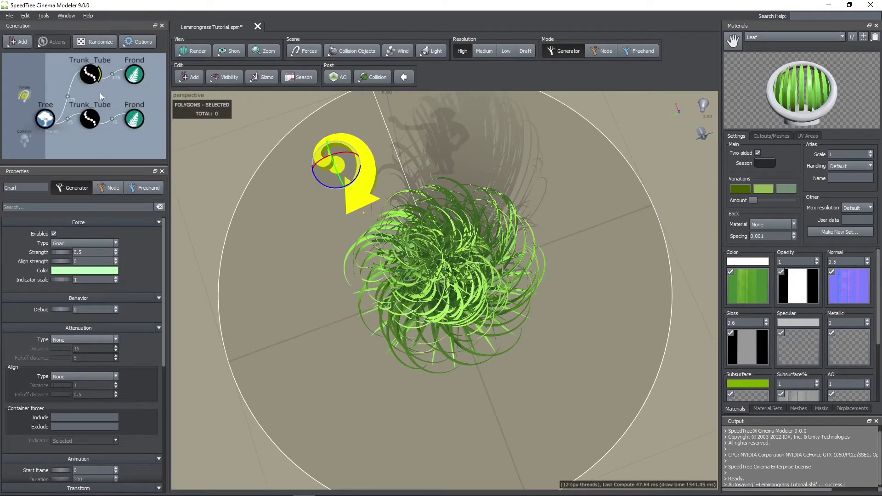
- Set the upper Trunk_Tube's Gnarl force amount to 0.01 and give it a variance of 0.01
{"action": "left_click", "coordinate": [90, 74]}
{"action": "left_click", "coordinate": [58, 206]}
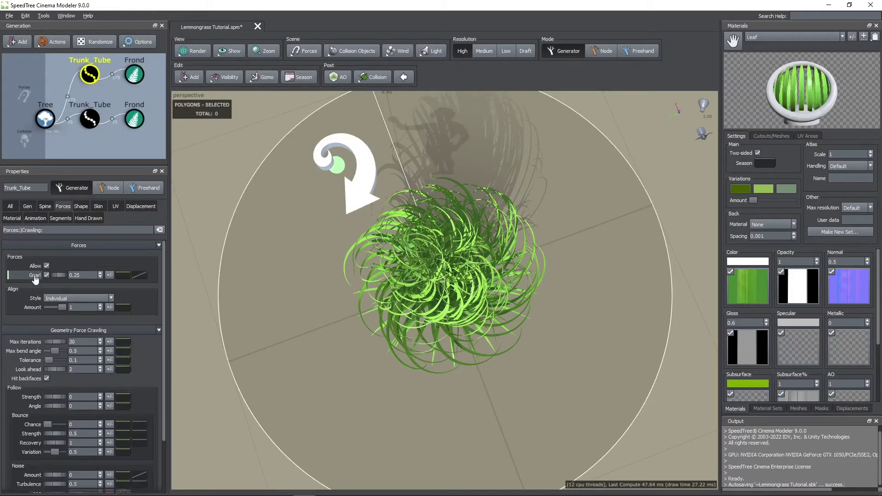
{"action": "left_click", "coordinate": [46, 277]}
{"action": "left_click", "coordinate": [46, 276]}
{"action": "left_click_drag", "start_coordinate": [58, 275], "coordinate": [51, 274]}
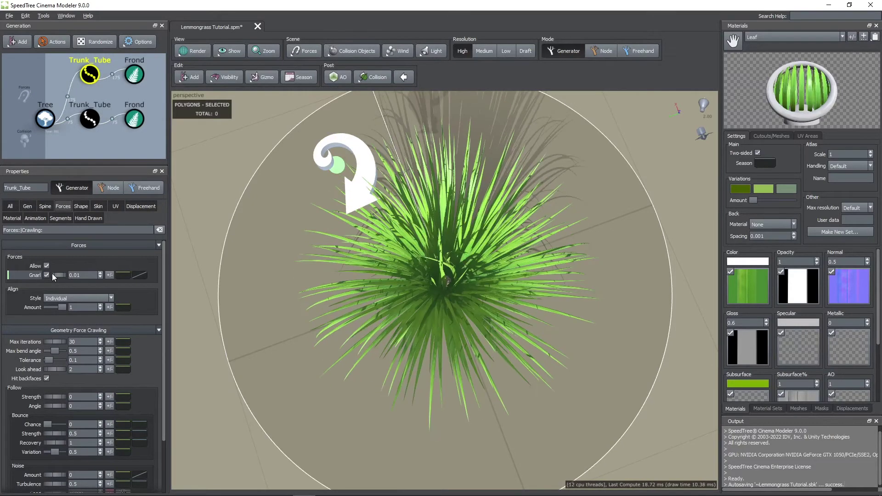
{"action": "left_click", "coordinate": [109, 275]}
{"action": "left_click_drag", "start_coordinate": [169, 294], "coordinate": [170, 290]}
{"action": "left_click_drag", "start_coordinate": [384, 332], "coordinate": [379, 307]}
- Try shaping the upper Trunk_Tube's Gnarl profile curve by adding three points along its length
{"action": "left_click", "coordinate": [139, 275]}
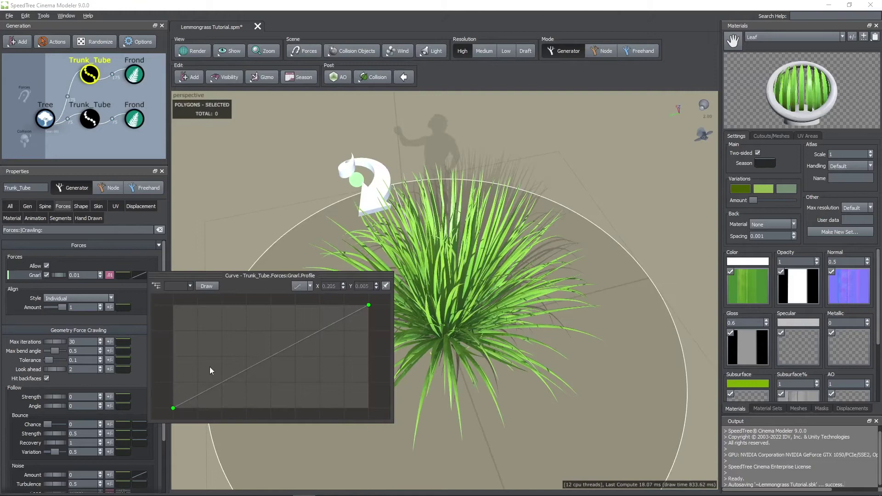
{"action": "left_click", "coordinate": [173, 408]}
{"action": "left_click_drag", "start_coordinate": [407, 285], "coordinate": [406, 317]}
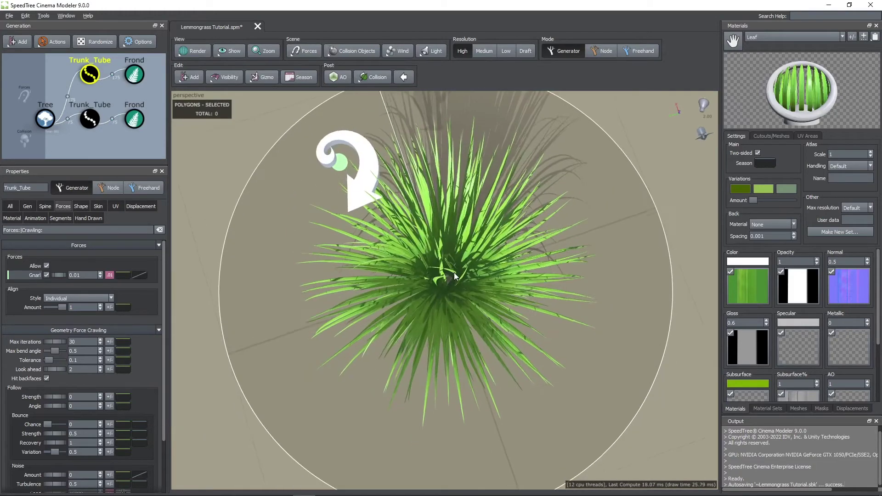
{"action": "left_click", "coordinate": [140, 276]}
{"action": "mouse_move", "coordinate": [205, 392]}
{"action": "left_mouse_down"}
{"action": "mouse_move", "coordinate": [204, 368]}
{"action": "mouse_move", "coordinate": [205, 378]}
{"action": "left_mouse_up"}
{"action": "left_click_drag", "start_coordinate": [260, 350], "coordinate": [265, 365]}
{"action": "left_click_drag", "start_coordinate": [321, 334], "coordinate": [324, 385]}
- Draw a freehand wavy profile curve for the upper Trunk_Tube's Gnarl force, rising at the end
{"action": "left_click", "coordinate": [206, 287]}
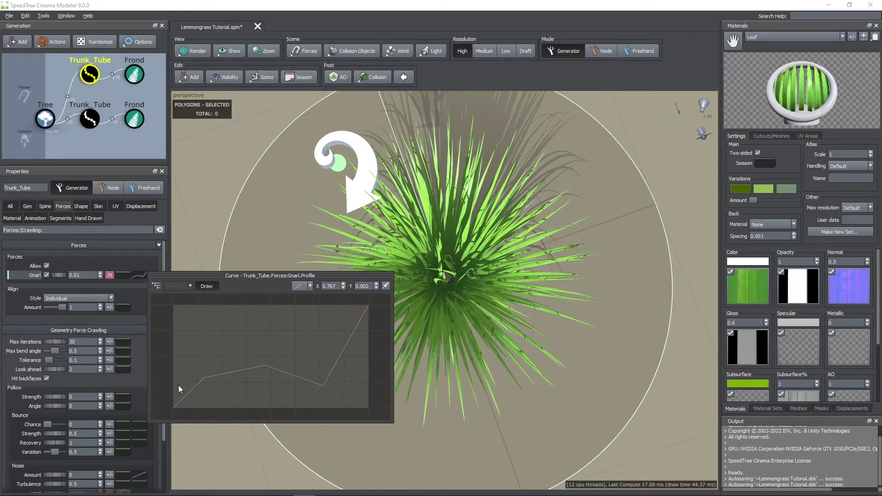
{"action": "mouse_move", "coordinate": [172, 387]}
{"action": "left_mouse_down"}
{"action": "mouse_move", "coordinate": [266, 380]}
{"action": "mouse_move", "coordinate": [367, 340]}
{"action": "left_mouse_up"}
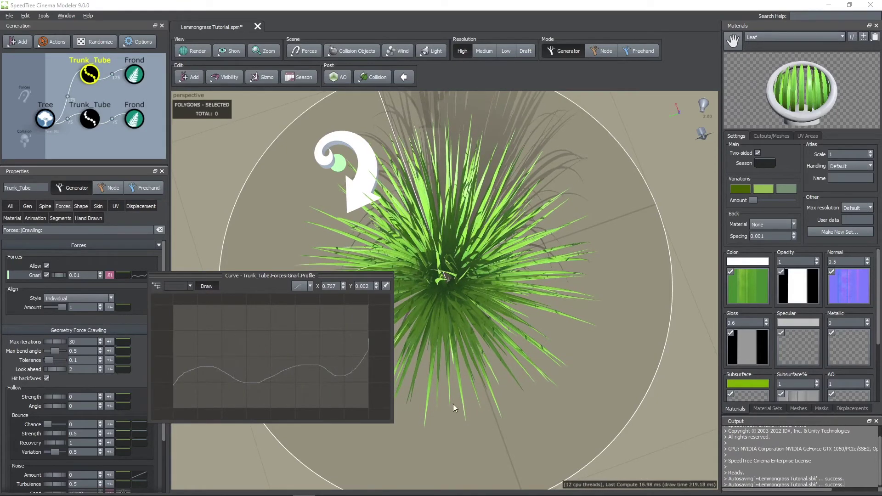
{"action": "mouse_move", "coordinate": [453, 404]}
{"action": "left_mouse_down"}
{"action": "mouse_move", "coordinate": [464, 375]}
{"action": "mouse_move", "coordinate": [398, 393]}
{"action": "mouse_move", "coordinate": [423, 396]}
{"action": "mouse_move", "coordinate": [425, 409]}
{"action": "left_mouse_up"}
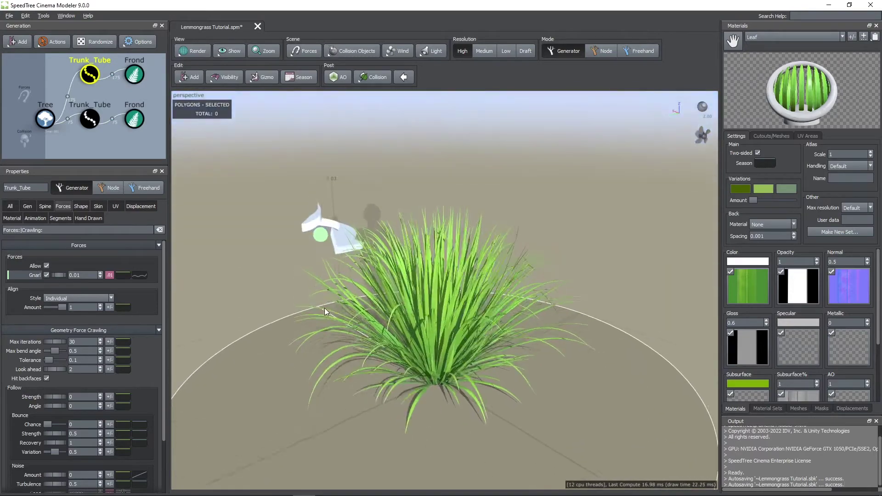
- Hide the Gnarl force object in the viewport
{"action": "left_click", "coordinate": [264, 189]}
{"action": "left_click", "coordinate": [312, 216]}
{"action": "right_click", "coordinate": [313, 217]}
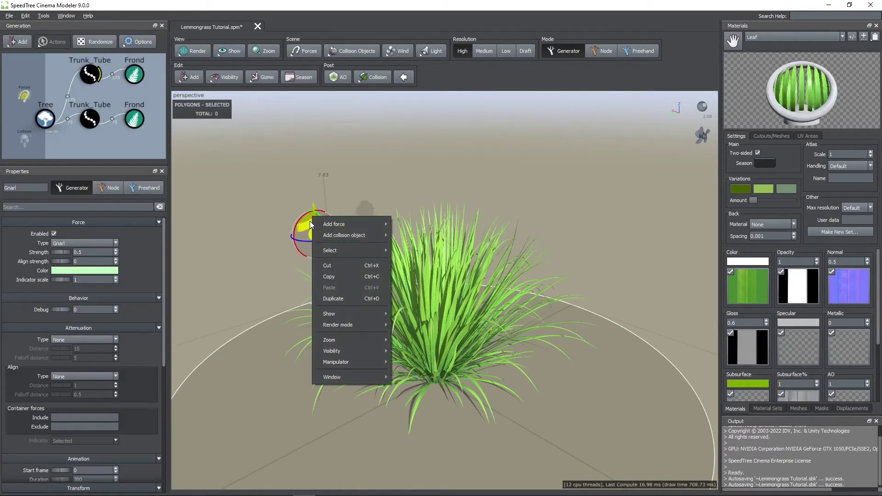
{"action": "mouse_move", "coordinate": [349, 352]}
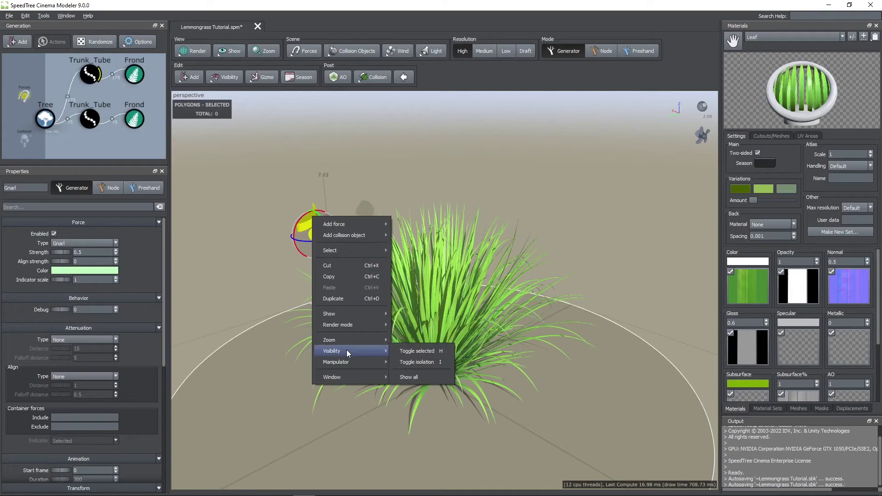
{"action": "left_click", "coordinate": [410, 354]}
{"action": "left_click_drag", "start_coordinate": [263, 299], "coordinate": [418, 302]}
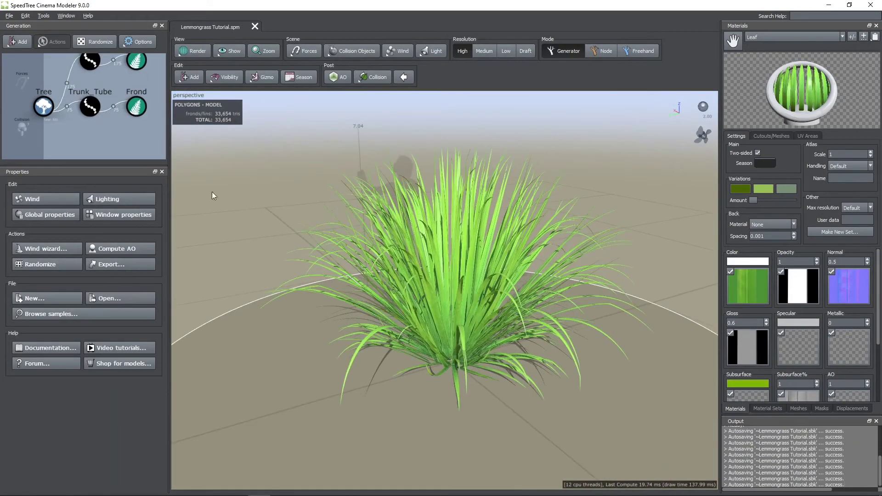
- Randomize the whole lemongrass model several times to generate different plant variations
{"action": "left_click", "coordinate": [88, 41]}
{"action": "left_click", "coordinate": [88, 41]}
{"action": "left_click", "coordinate": [91, 41]}
{"action": "left_click", "coordinate": [95, 43]}
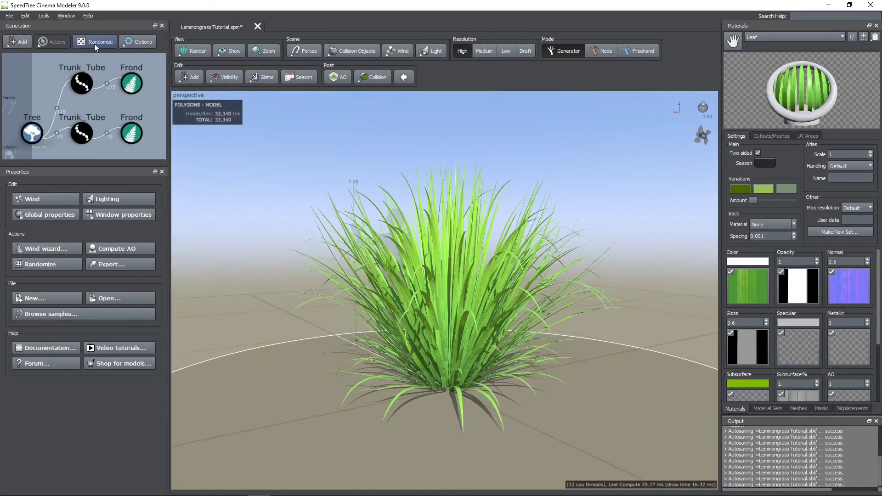
{"action": "left_click", "coordinate": [94, 43]}
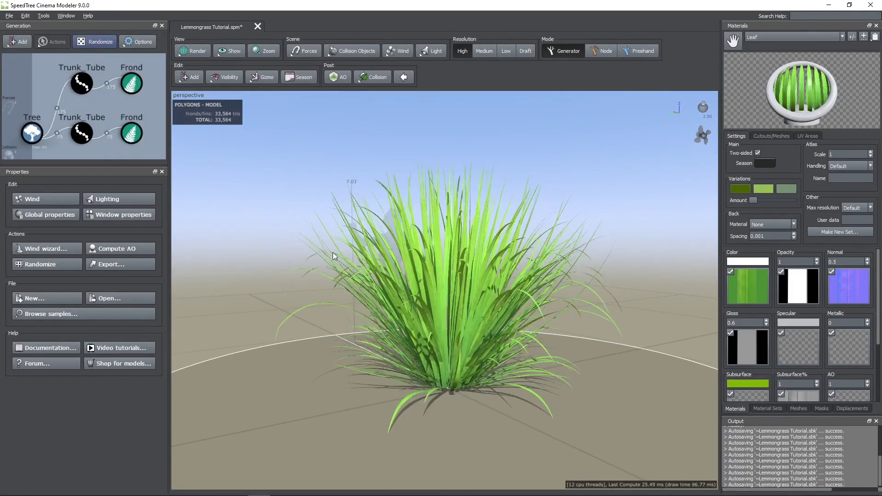
{"action": "left_click_drag", "start_coordinate": [324, 256], "coordinate": [294, 225]}
{"action": "left_click", "coordinate": [94, 43]}
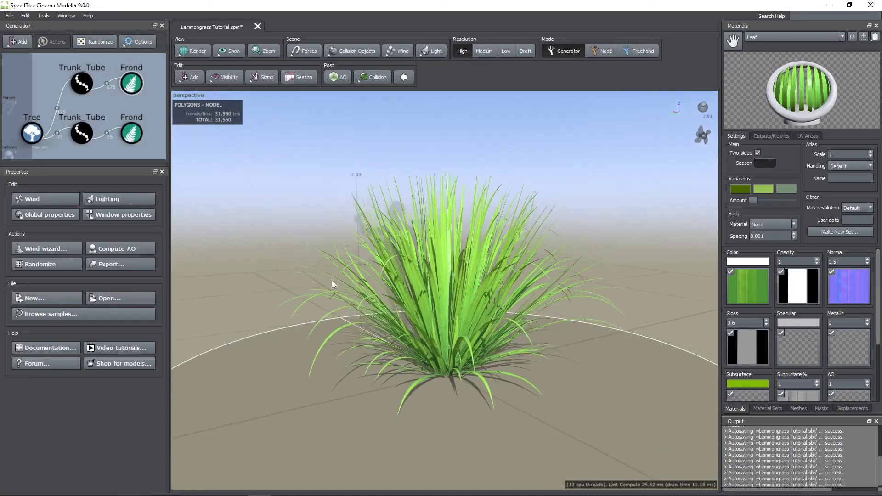